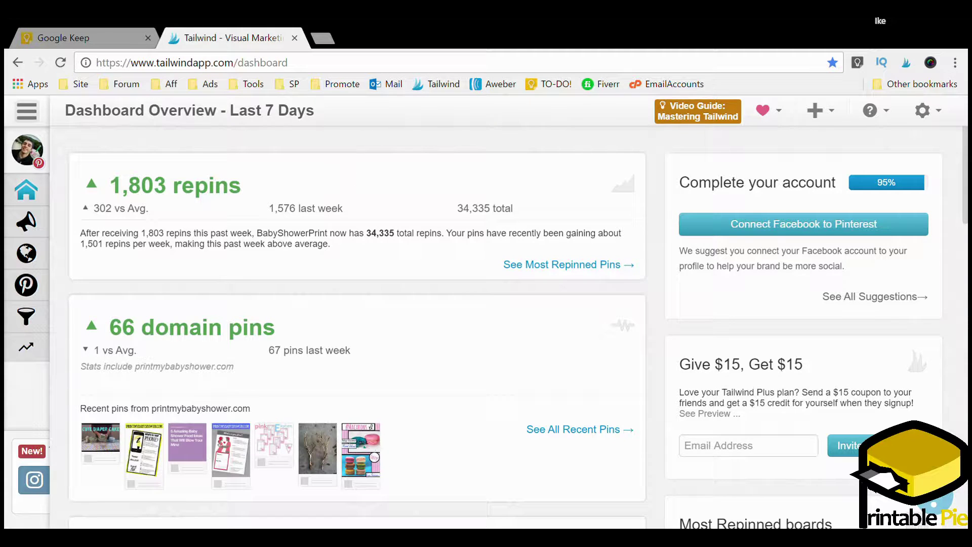
- Expand Publish in the sidebar and show the Scheduled Pins queue
mouse_move(33, 225)
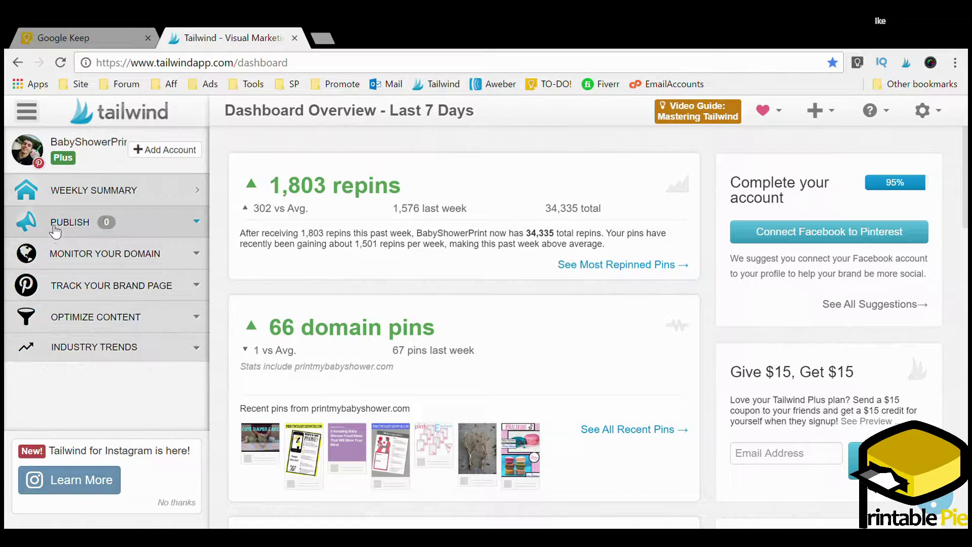
click(55, 227)
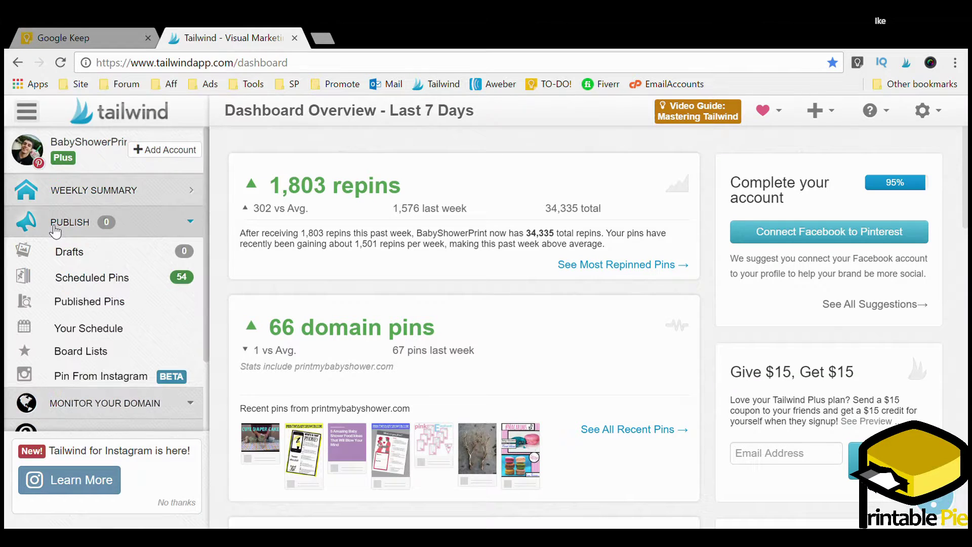
click(78, 280)
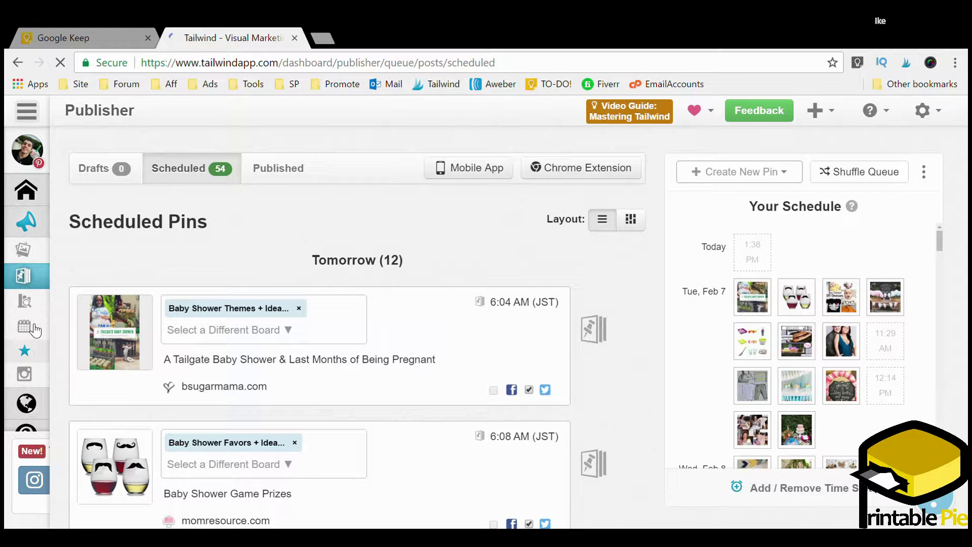
mouse_move(34, 330)
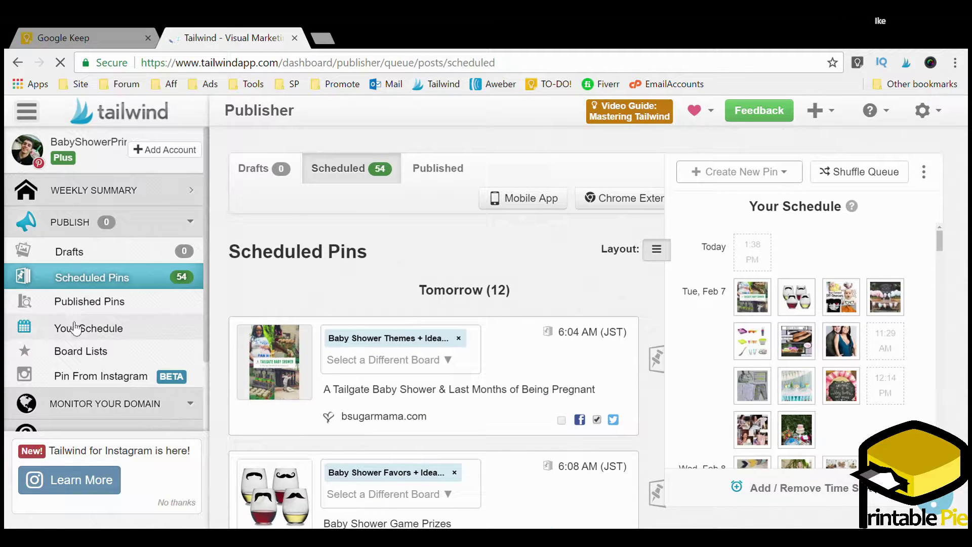
- Show Your Schedule and browse the Monday, Tuesday and Wednesday timeslots in Asia/Tokyo time
click(119, 335)
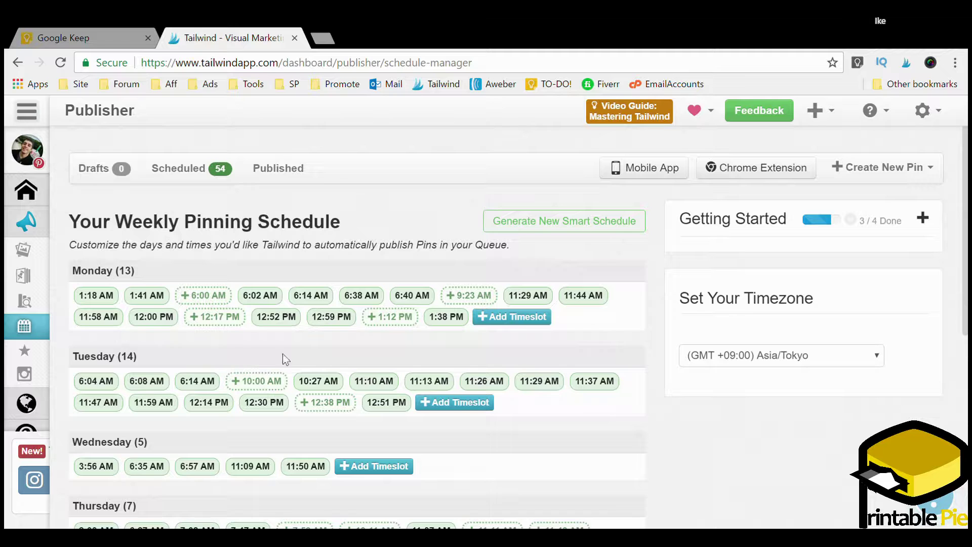
scroll(338, 360, down, 3)
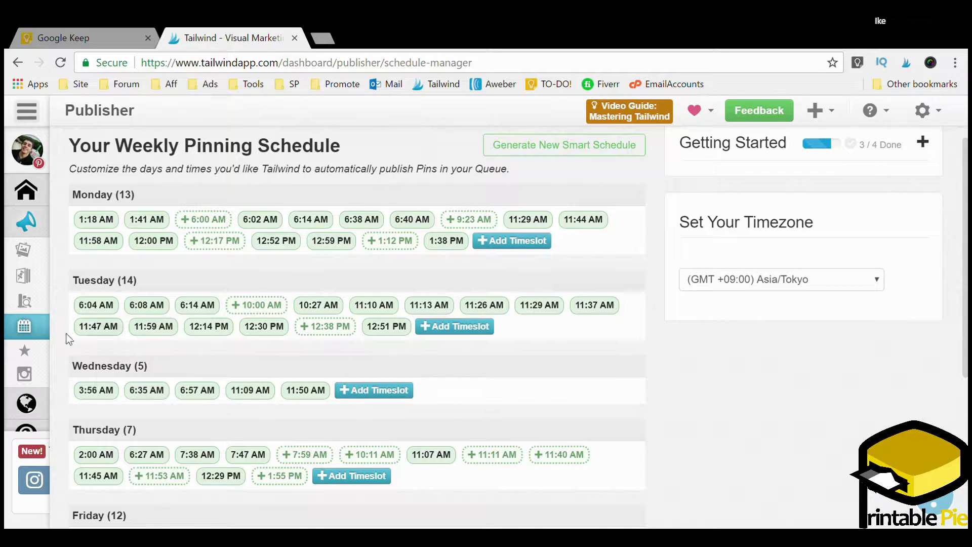
scroll(65, 393, down, 5)
scroll(66, 391, down, 2)
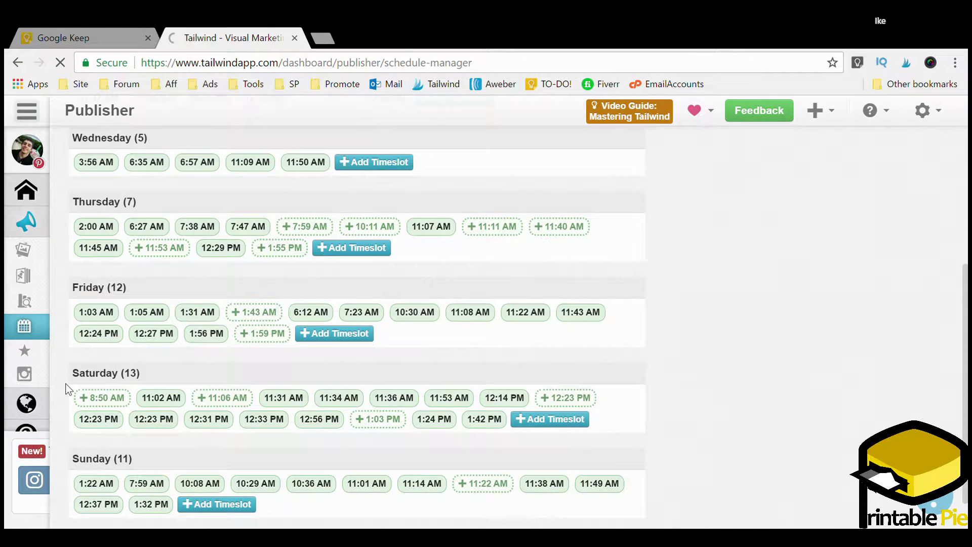
scroll(67, 390, down, 2)
scroll(68, 393, up, 7)
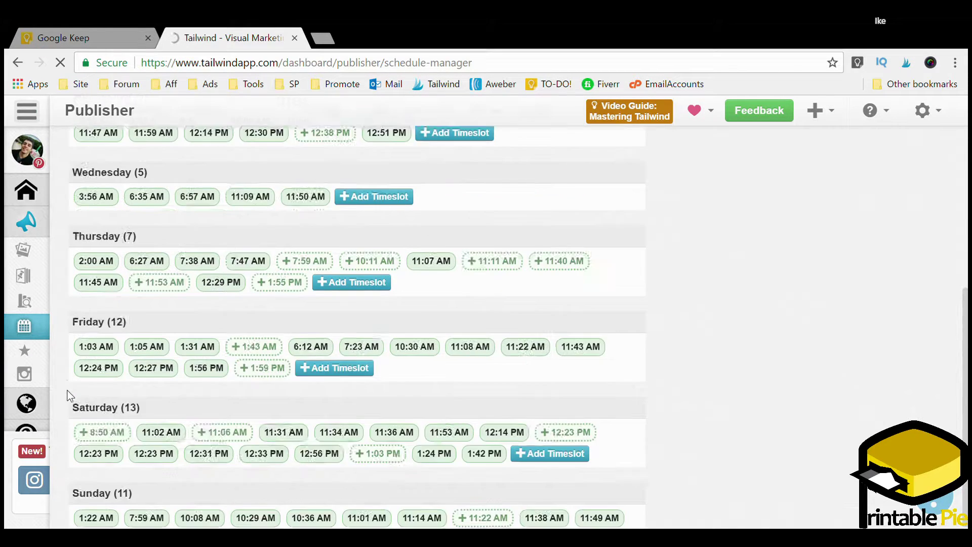
scroll(69, 396, up, 4)
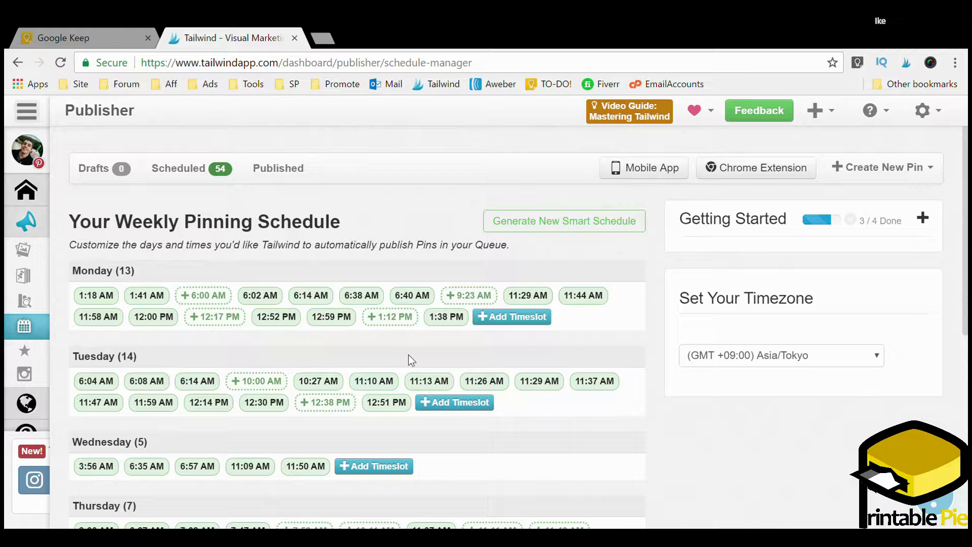
scroll(362, 354, down, 3)
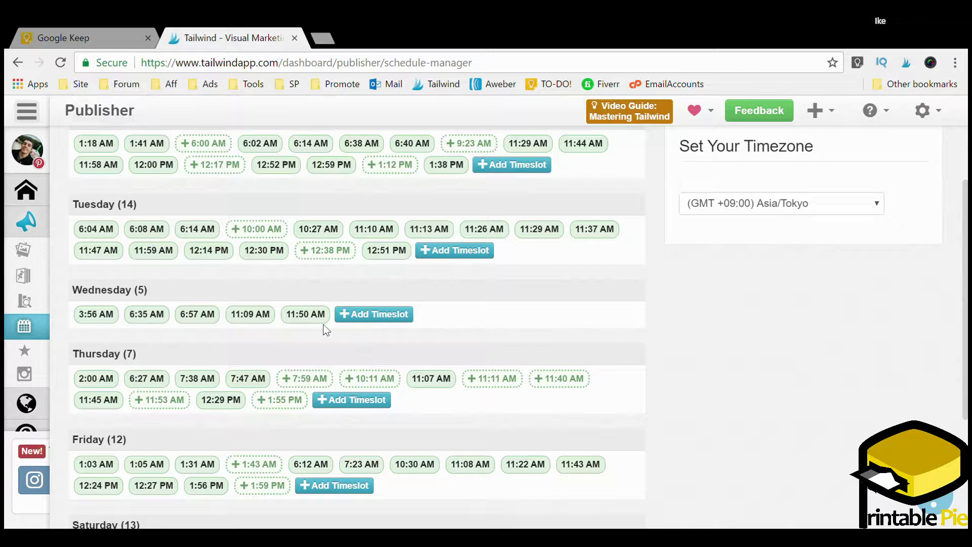
scroll(251, 281, up, 3)
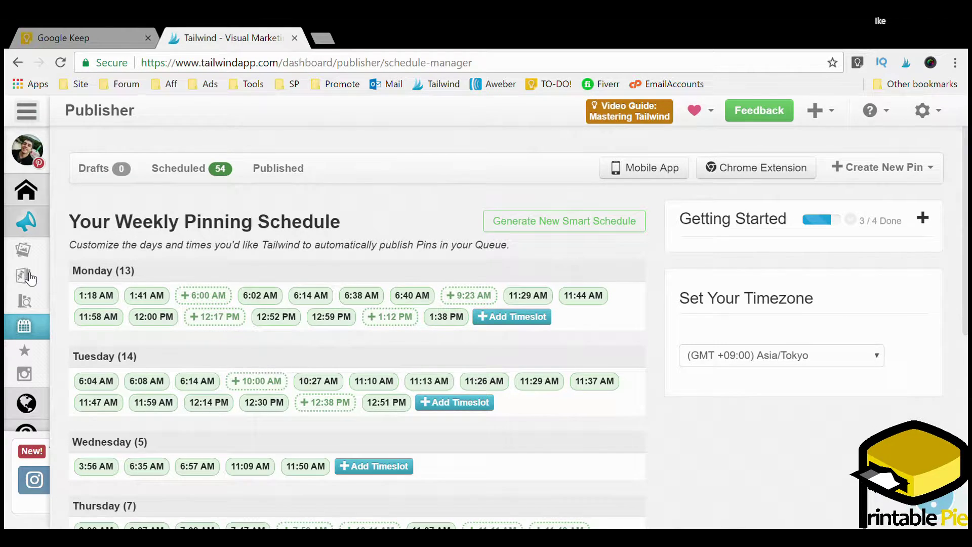
- Go back to Scheduled Pins and browse the JST-timed queue and schedule panel
mouse_move(30, 279)
click(59, 278)
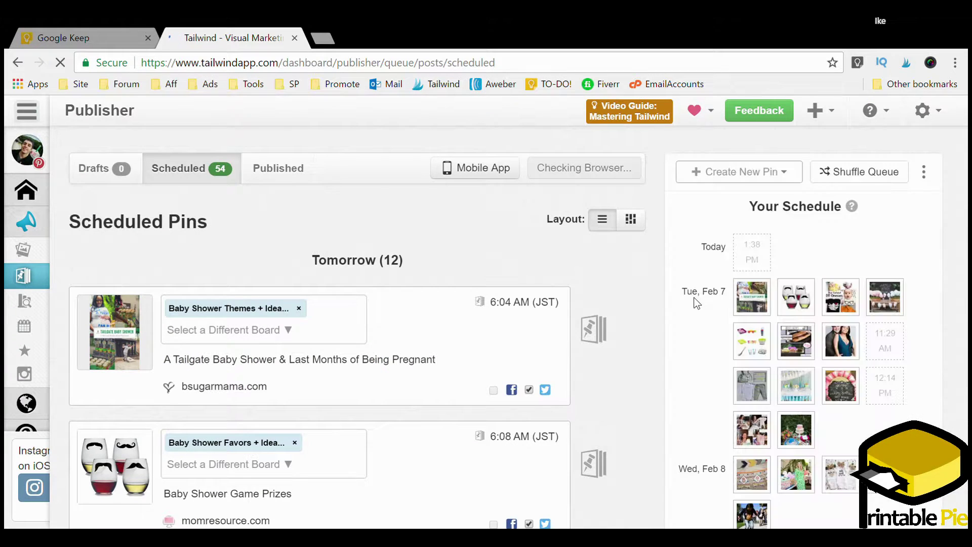
scroll(824, 292, down, 4)
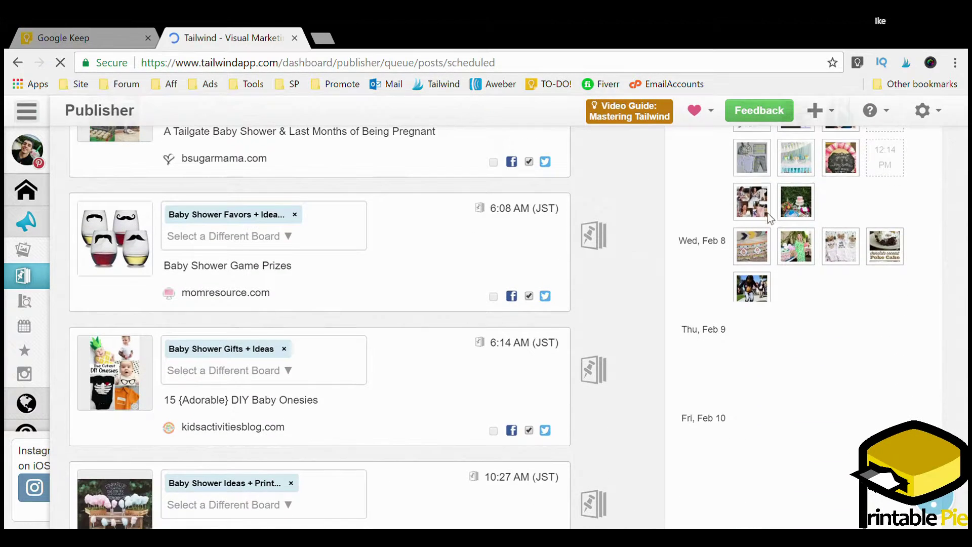
scroll(788, 302, up, 2)
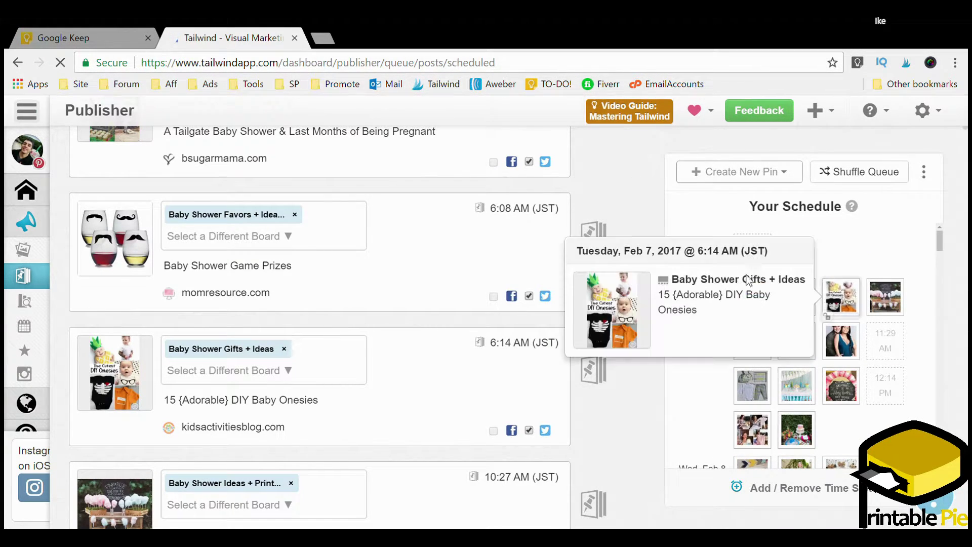
scroll(916, 319, down, 15)
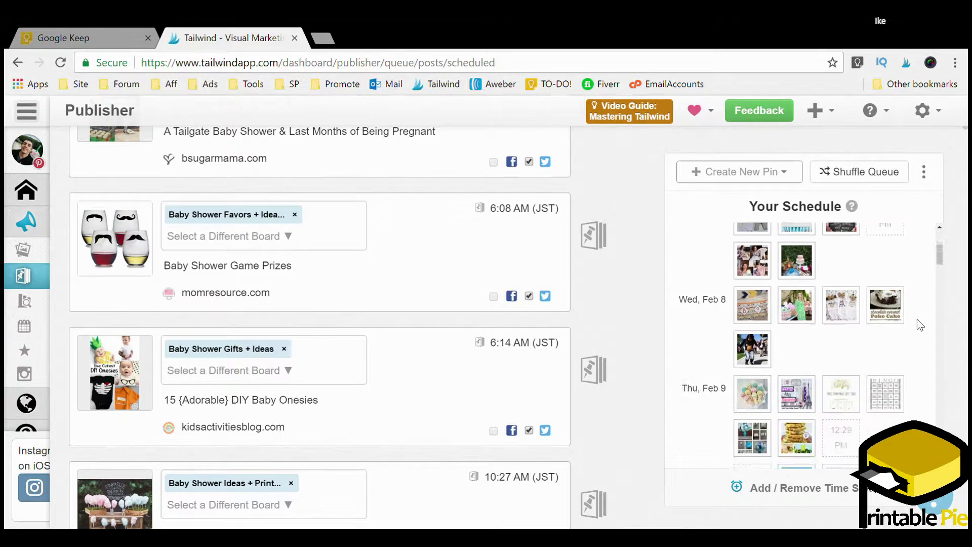
scroll(916, 319, down, 5)
scroll(917, 319, up, 15)
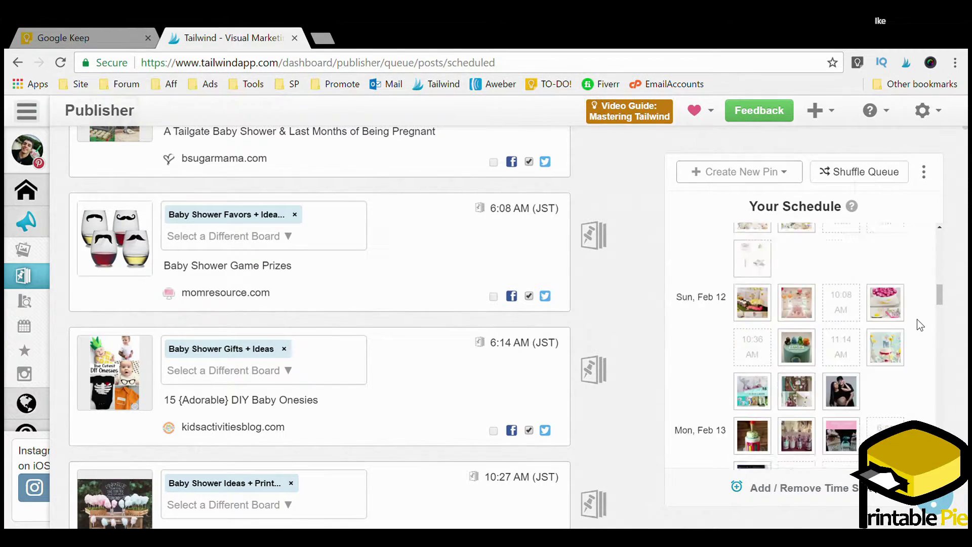
scroll(916, 320, up, 5)
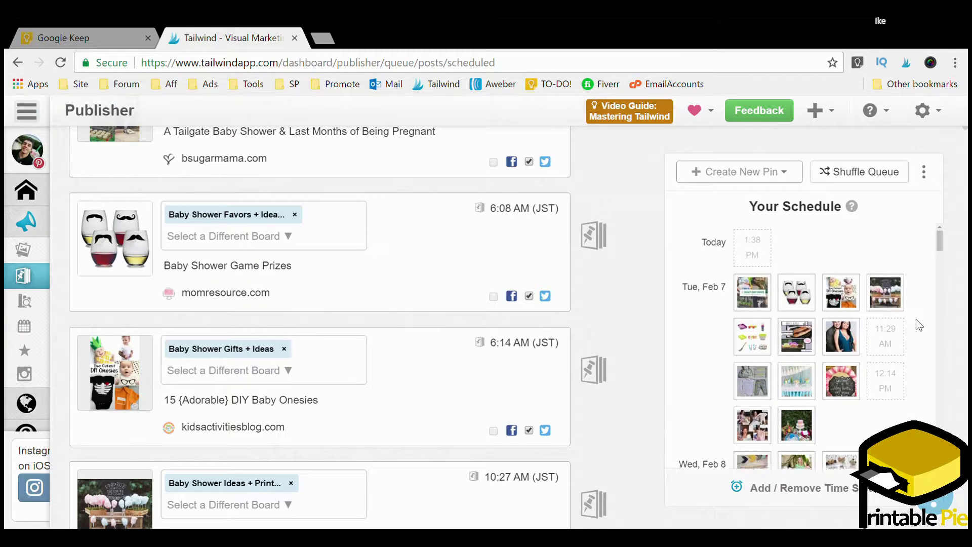
scroll(916, 320, down, 4)
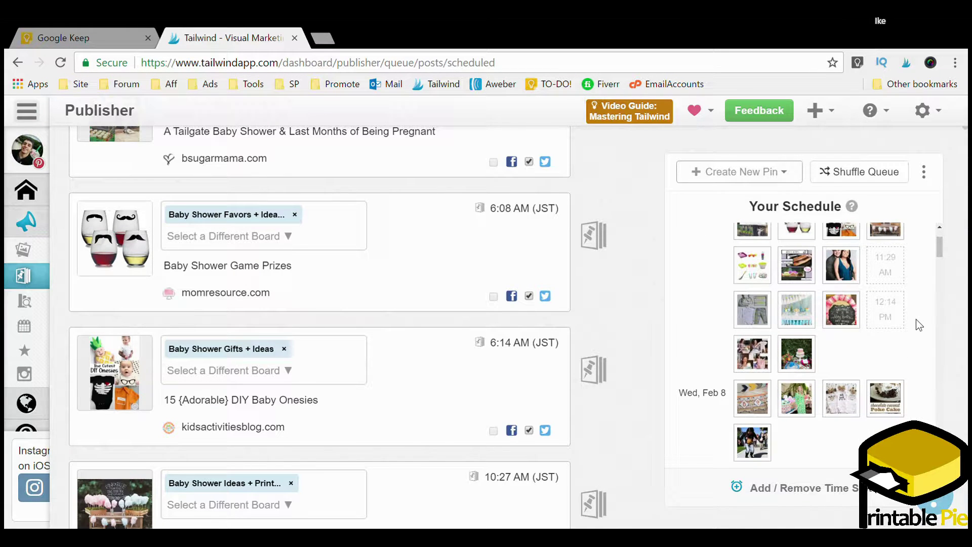
scroll(915, 319, up, 2)
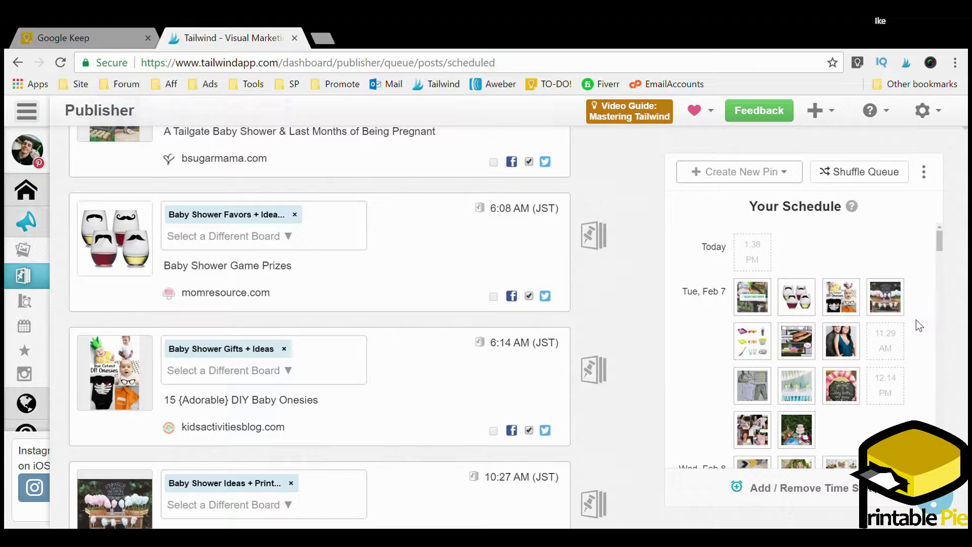
- Drag the Printable Baby Shower Games pin into the Tue, Feb 7 10:27 AM slot
mouse_move(808, 302)
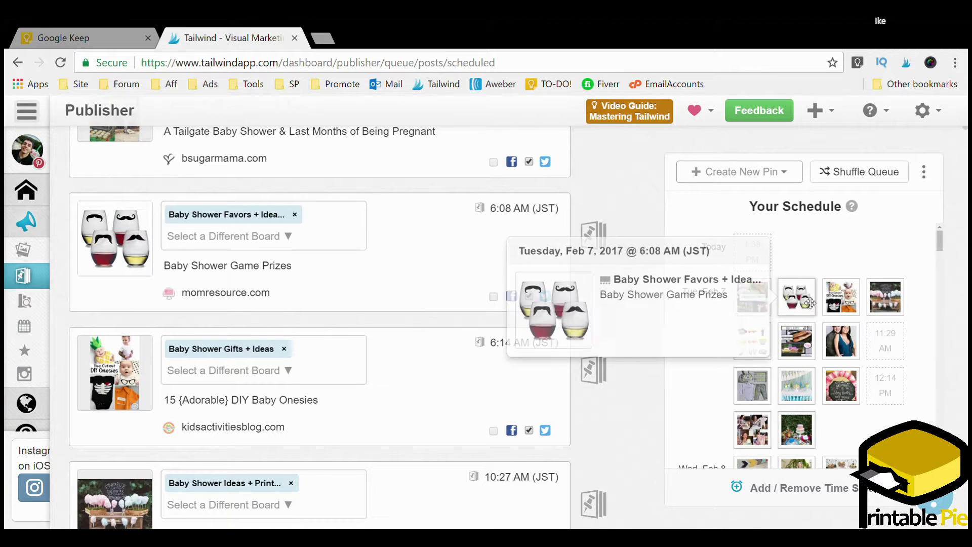
mouse_move(762, 342)
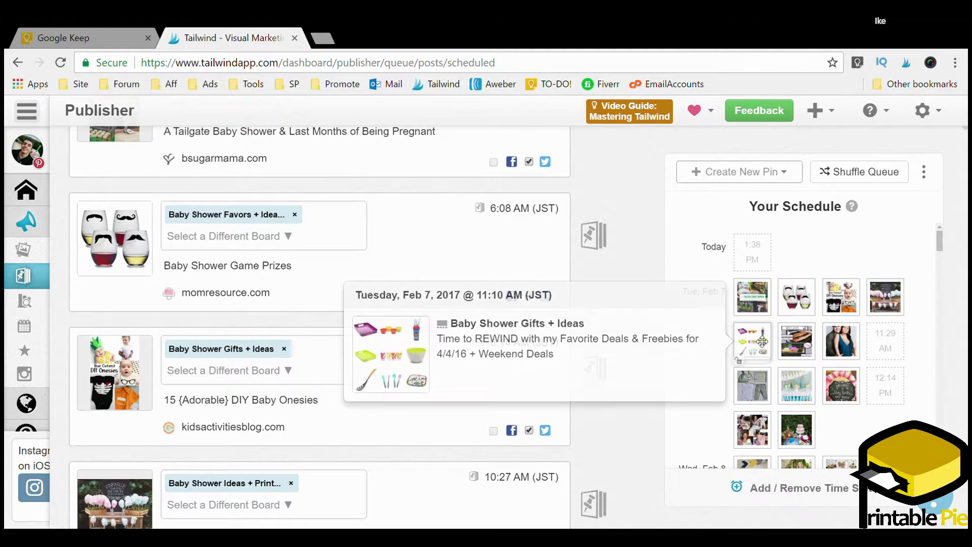
mouse_move(805, 346)
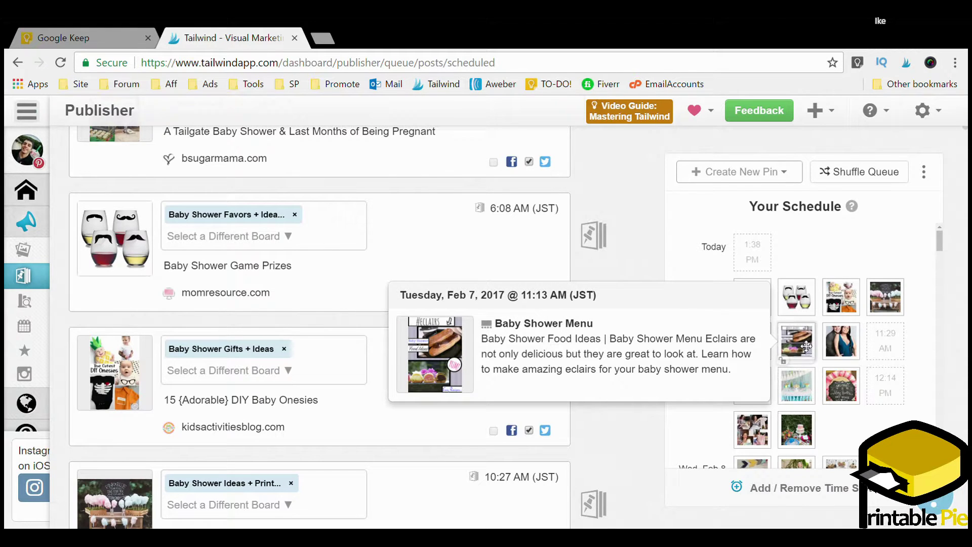
mouse_move(877, 349)
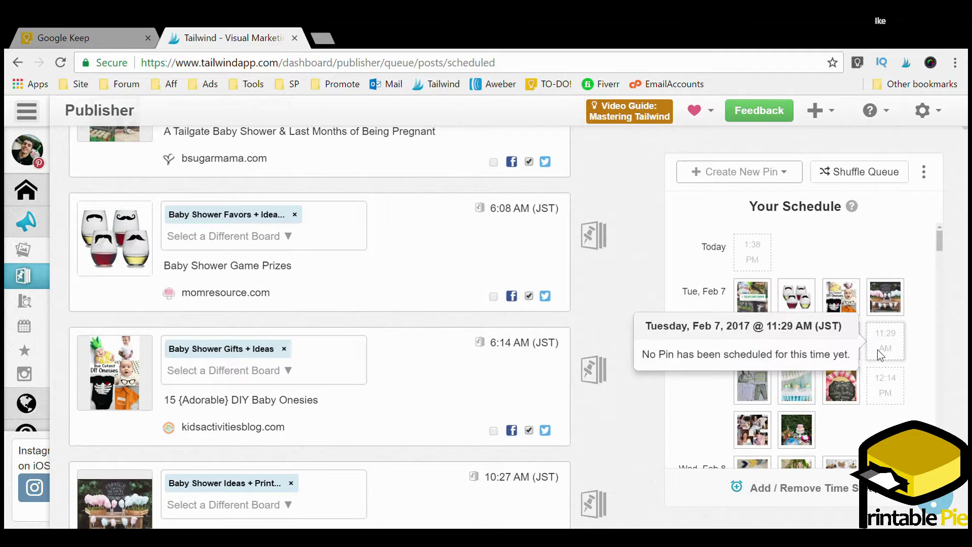
mouse_move(599, 357)
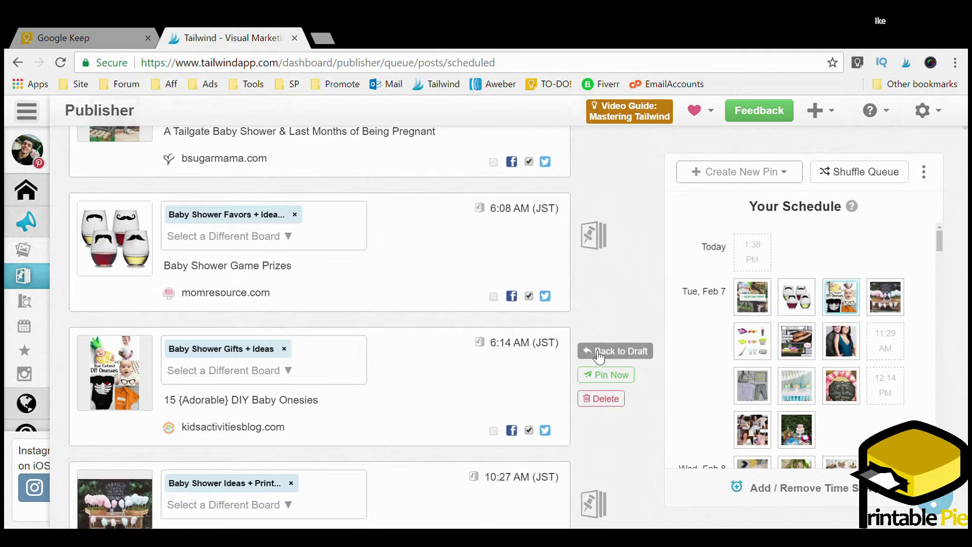
mouse_move(745, 300)
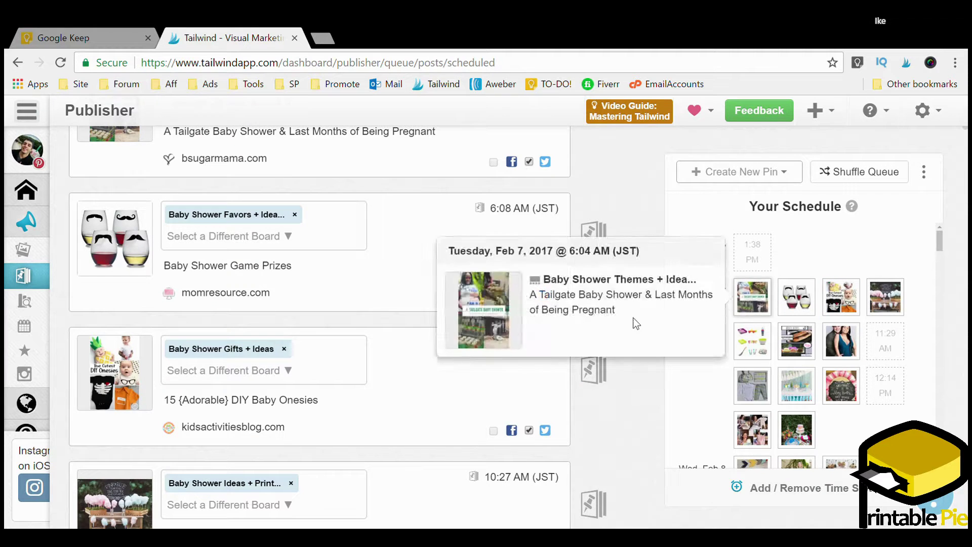
scroll(832, 347, down, 10)
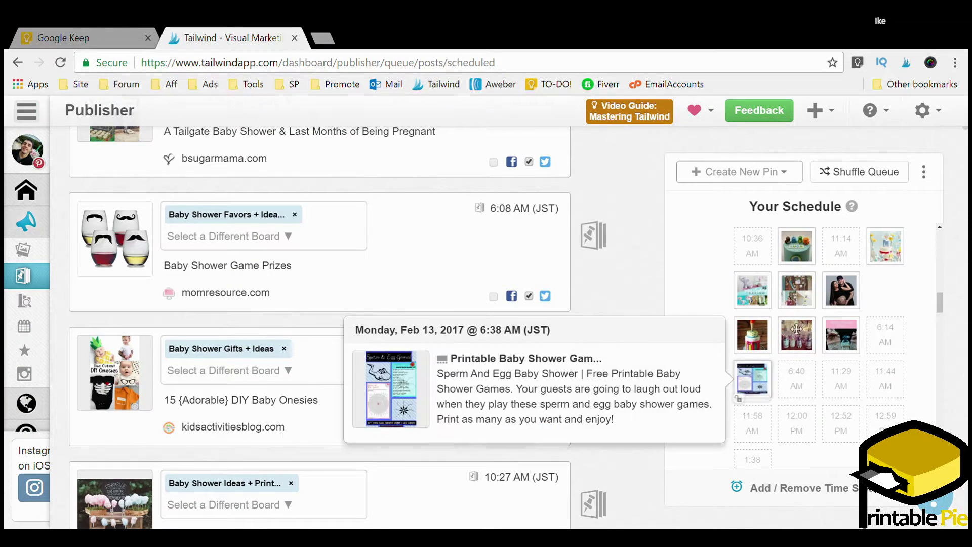
scroll(808, 387, up, 5)
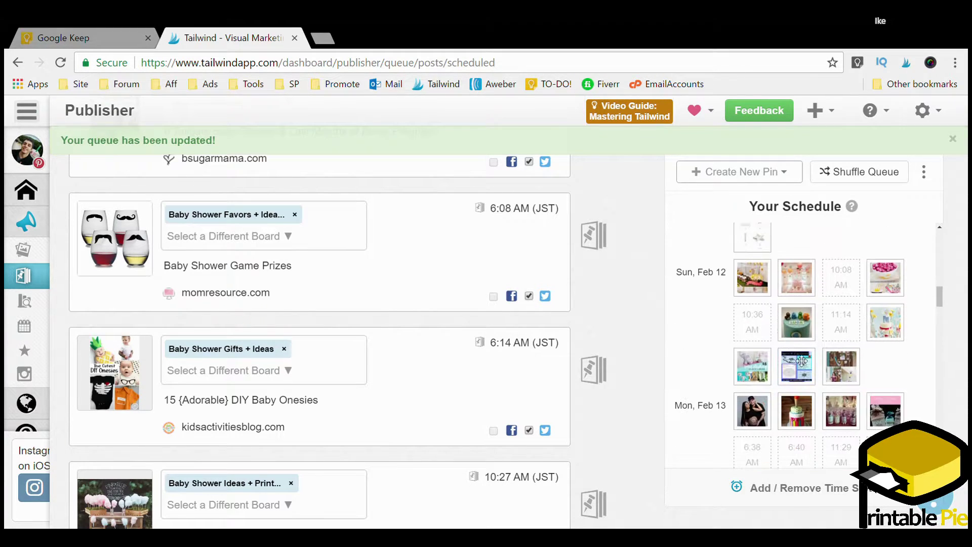
drag(808, 377, 891, 298)
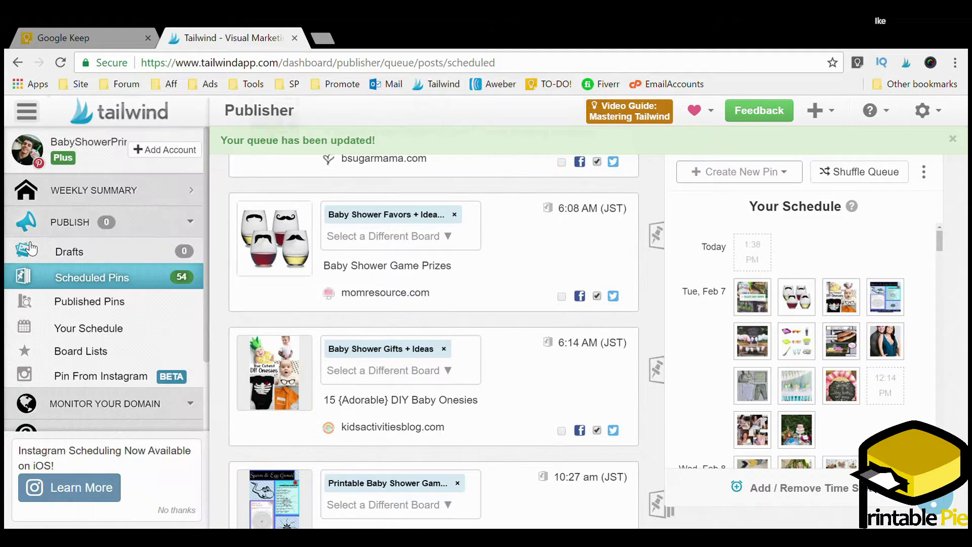
- Open Drafts and start choosing a board on the Creative Balloon Decoration suggestion
click(26, 245)
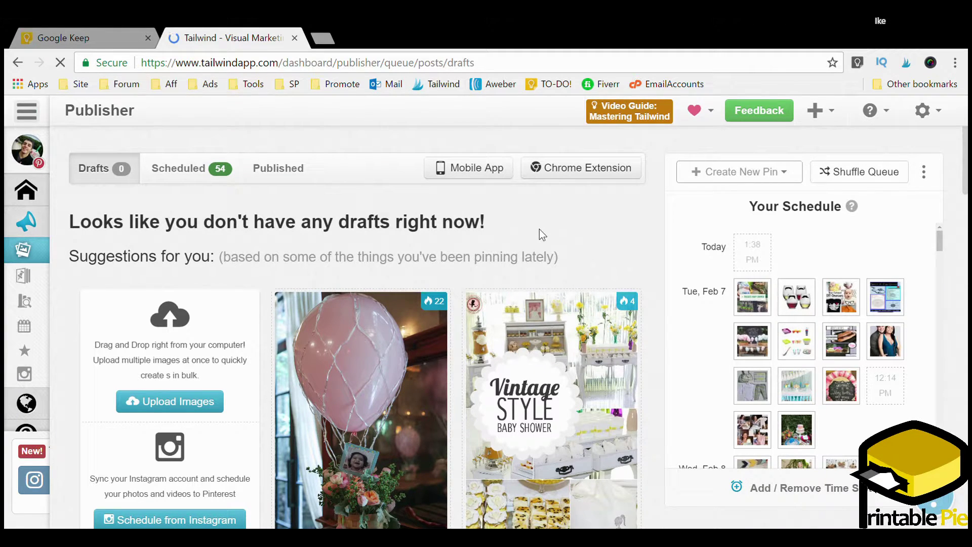
scroll(539, 229, down, 2)
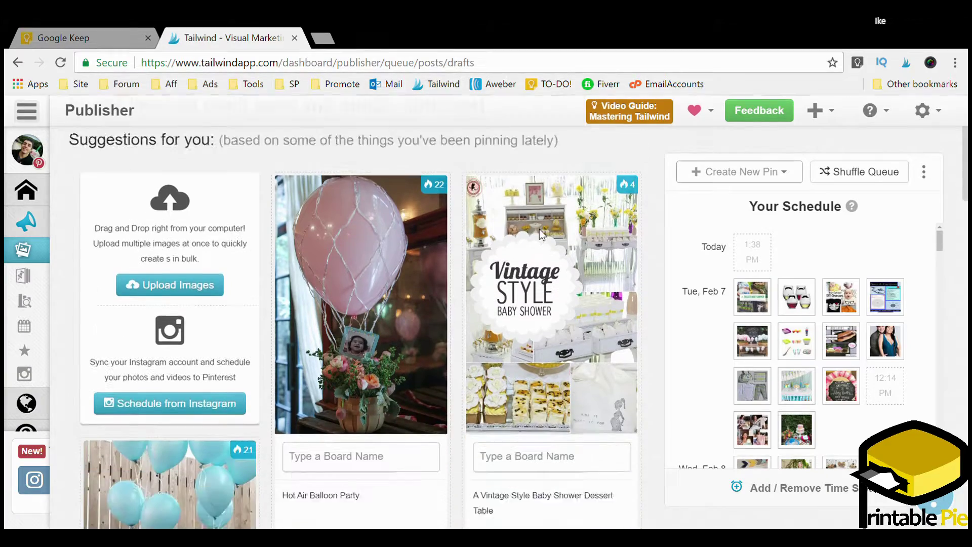
scroll(452, 299, down, 4)
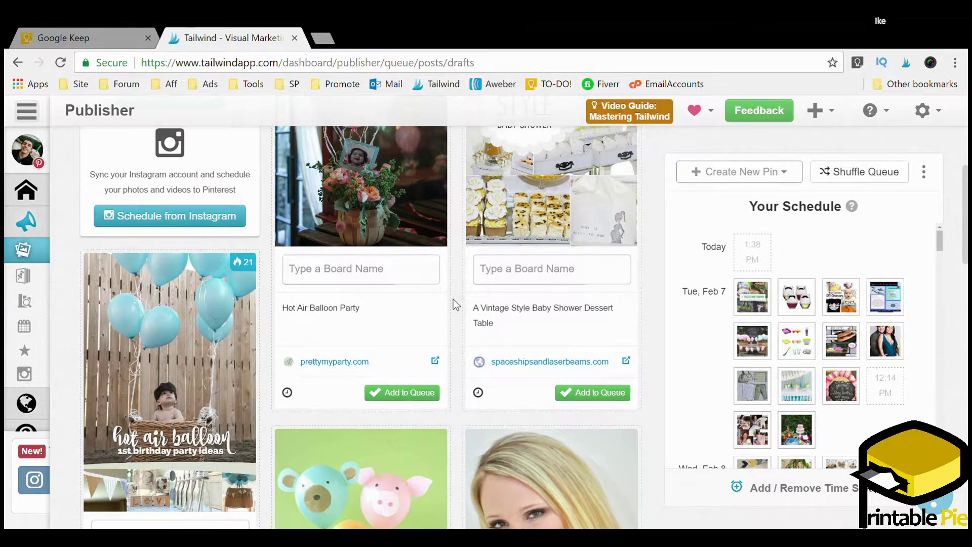
scroll(454, 299, down, 4)
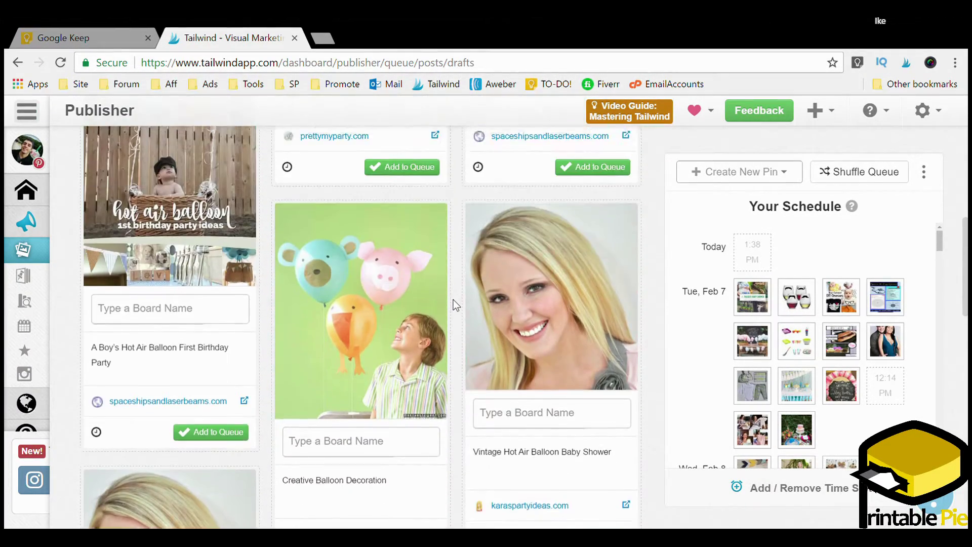
scroll(454, 300, up, 3)
scroll(454, 302, down, 3)
scroll(454, 302, down, 2)
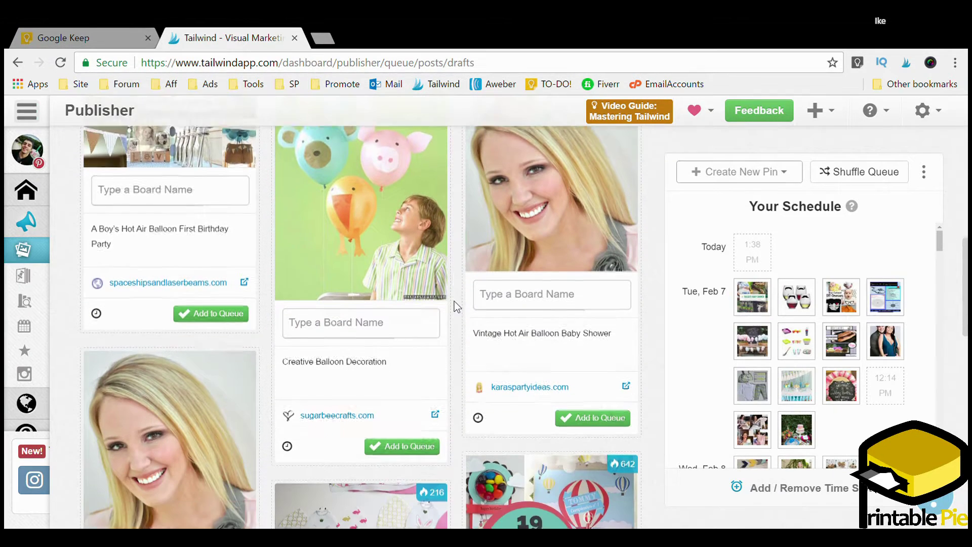
scroll(454, 302, down, 1)
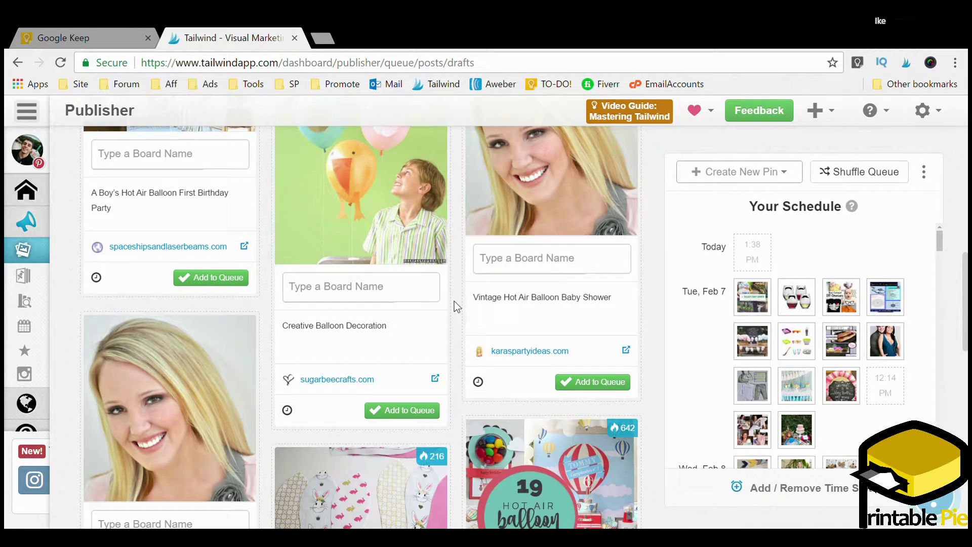
click(392, 297)
- Put Creative Balloon Decoration on the Baby Shower Ideas + Print… board and queue it
scroll(387, 372, down, 3)
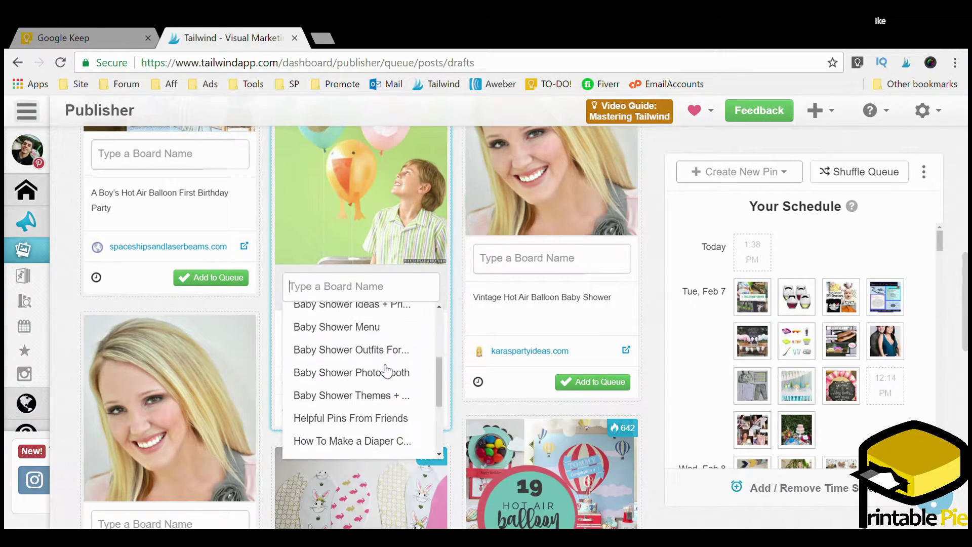
scroll(383, 374, down, 2)
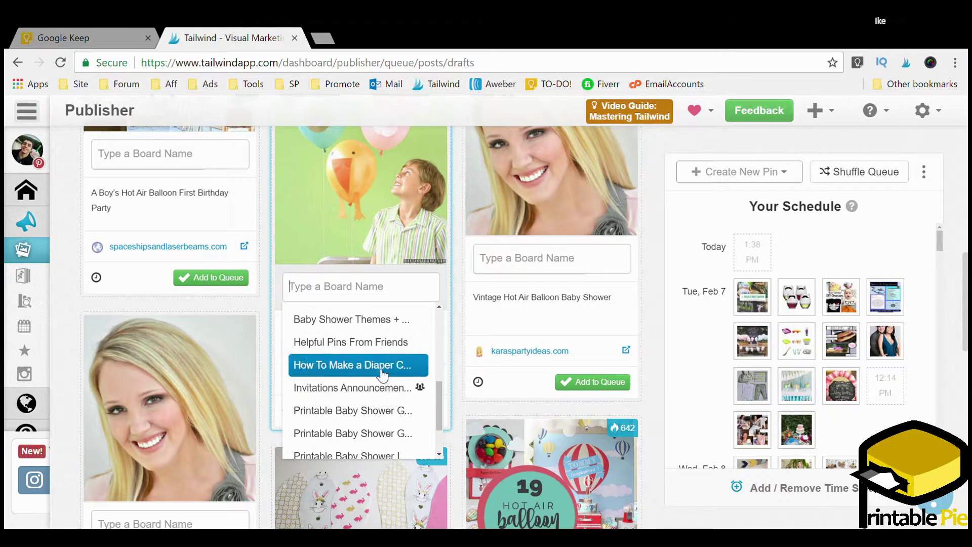
scroll(382, 375, down, 2)
scroll(382, 385, up, 4)
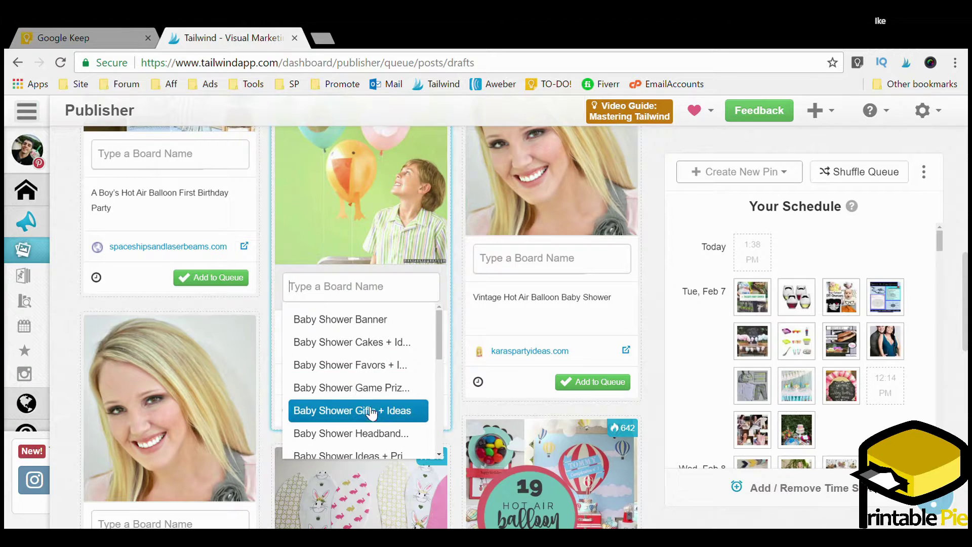
scroll(374, 405, up, 2)
scroll(373, 405, down, 5)
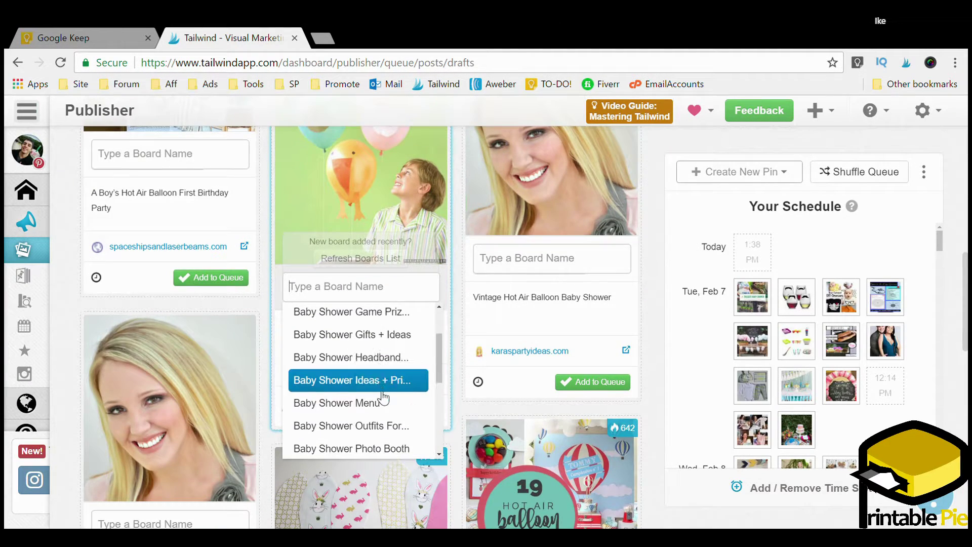
scroll(382, 405, down, 3)
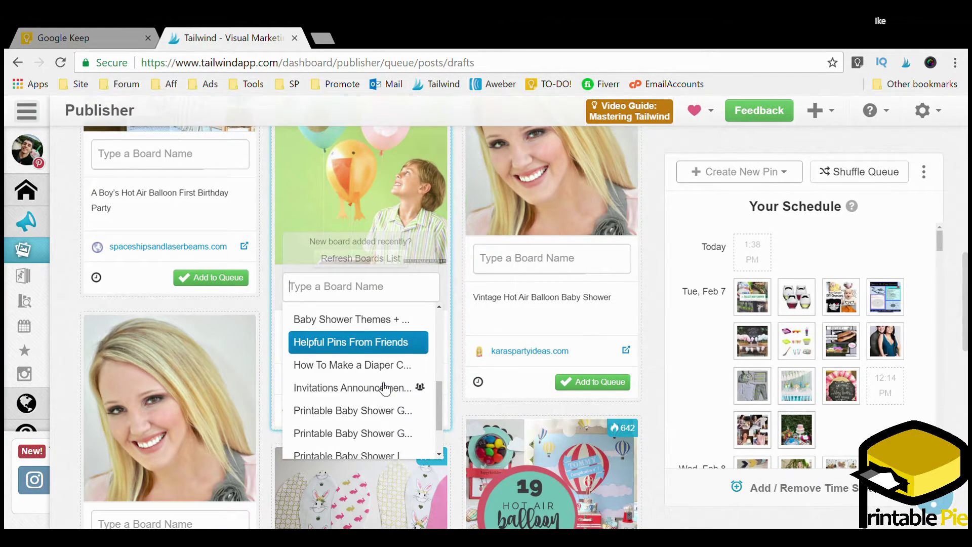
scroll(384, 388, down, 3)
scroll(383, 390, up, 5)
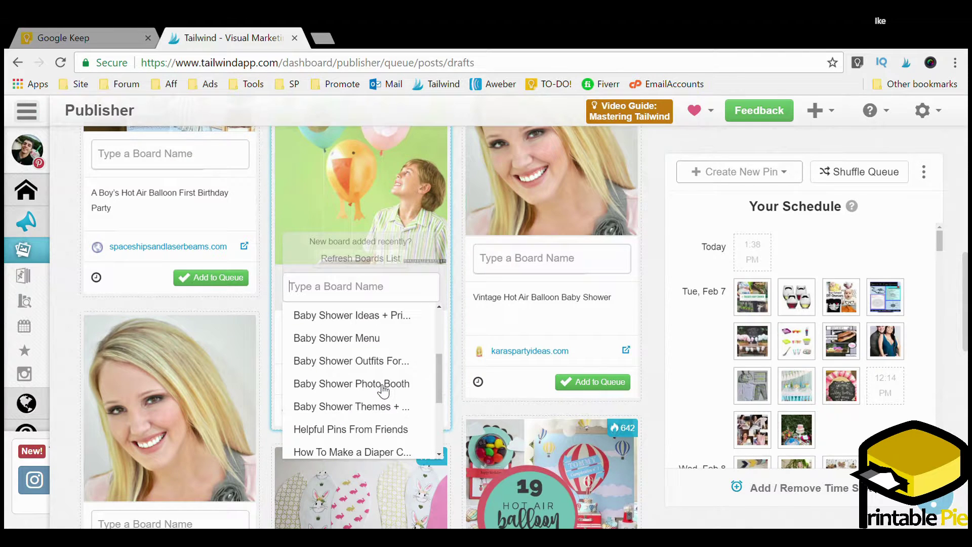
scroll(383, 391, up, 4)
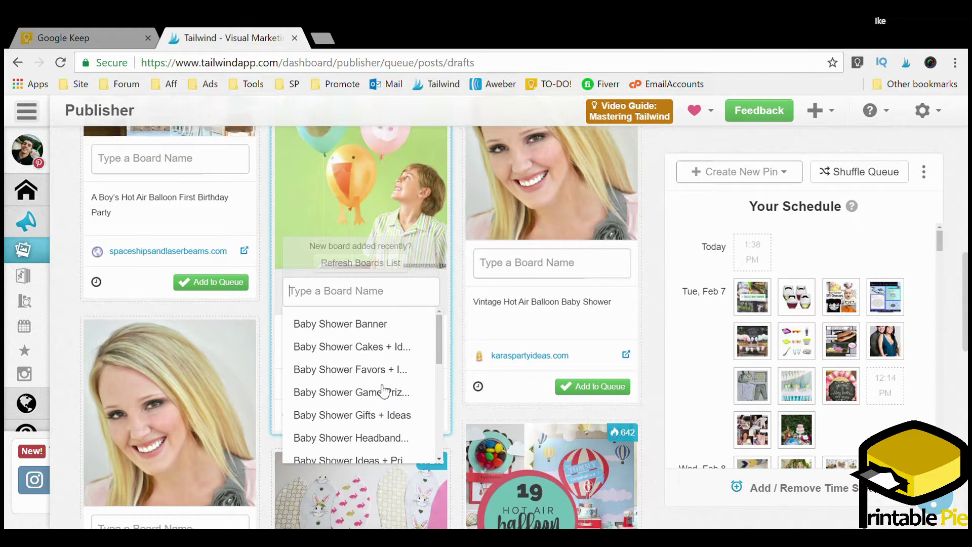
scroll(383, 391, down, 3)
scroll(383, 430, down, 3)
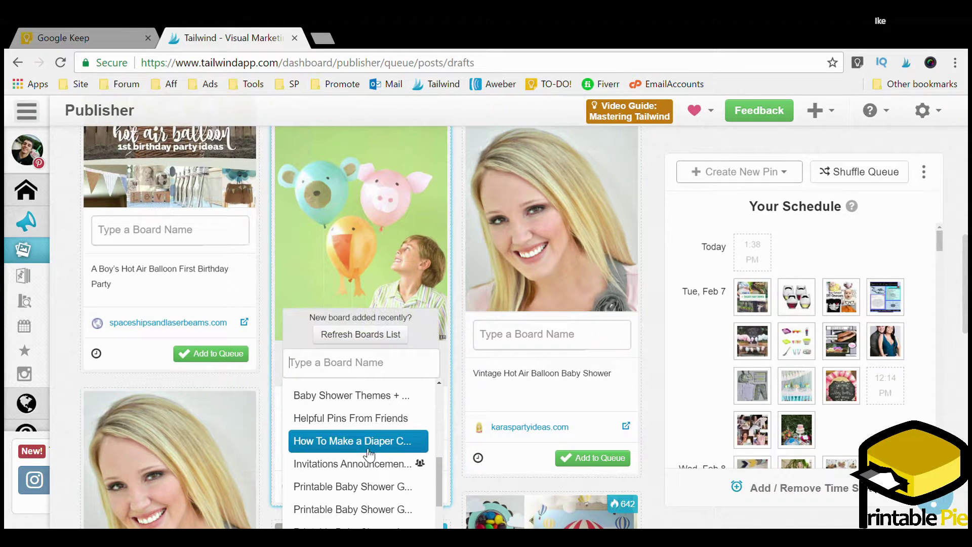
scroll(371, 456, up, 5)
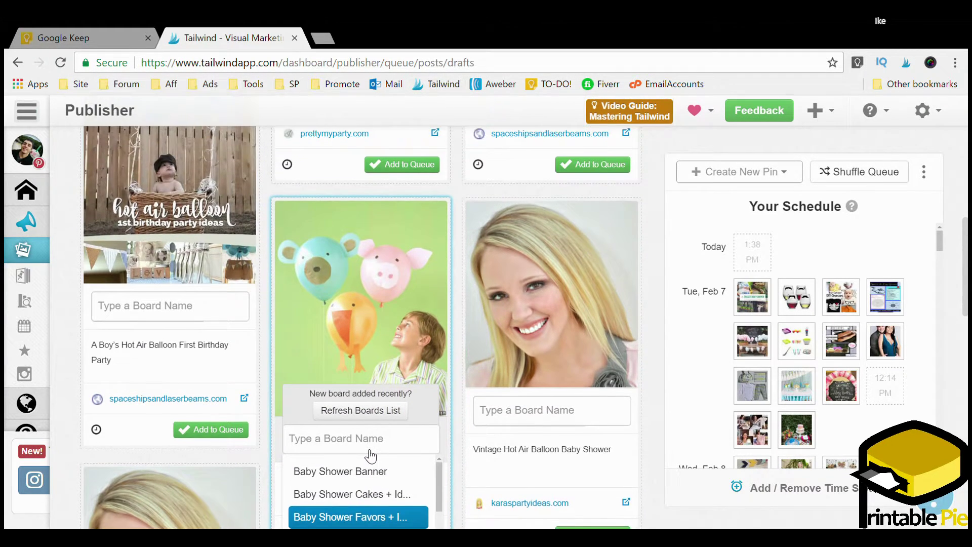
scroll(371, 453, down, 3)
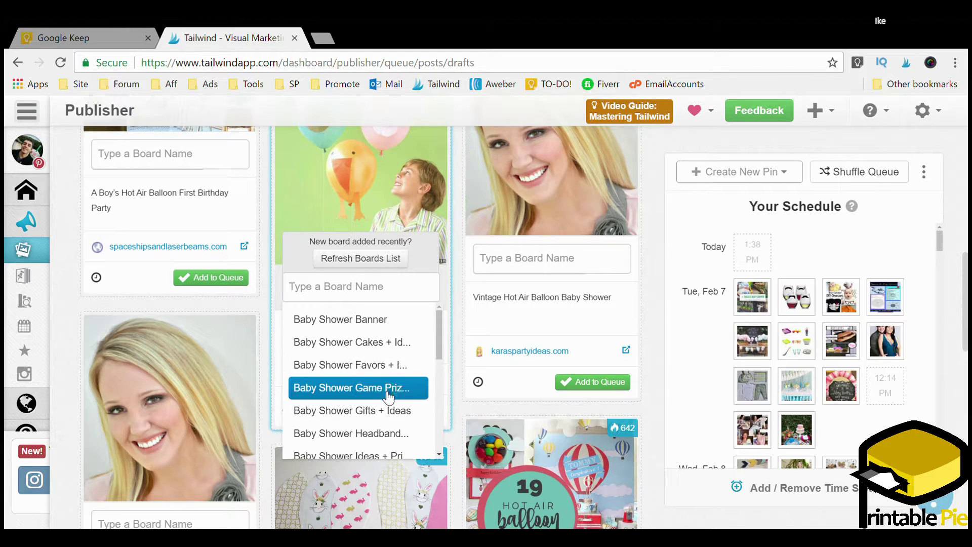
scroll(376, 428, down, 3)
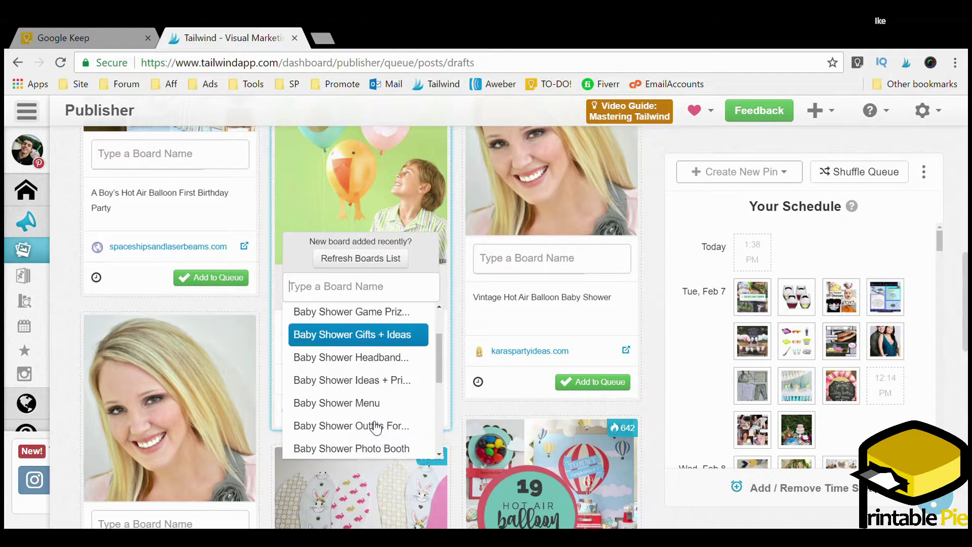
click(384, 385)
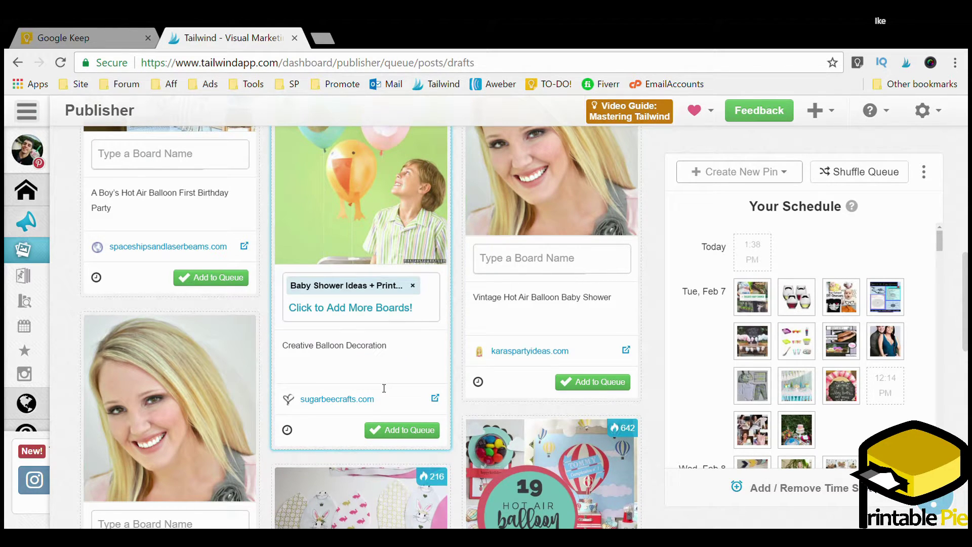
click(396, 428)
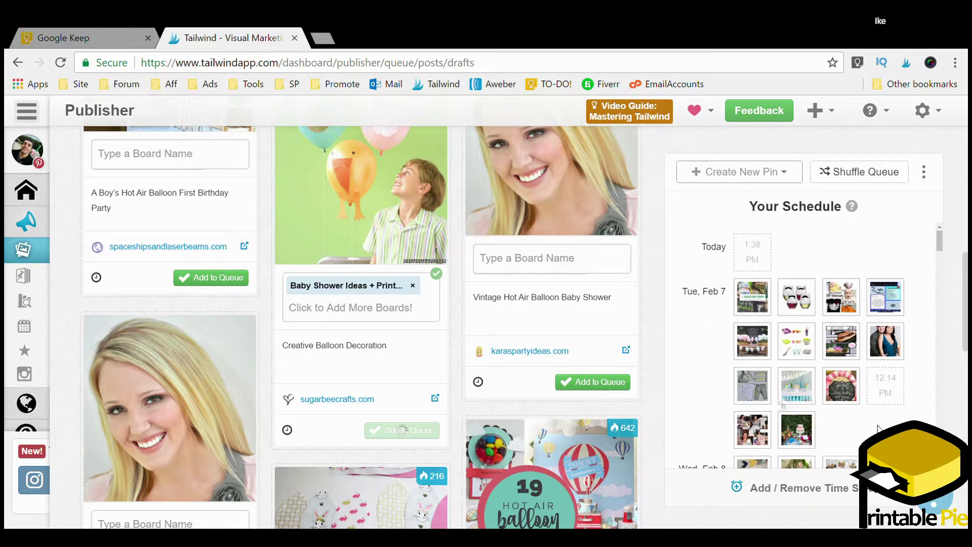
scroll(876, 403, down, 10)
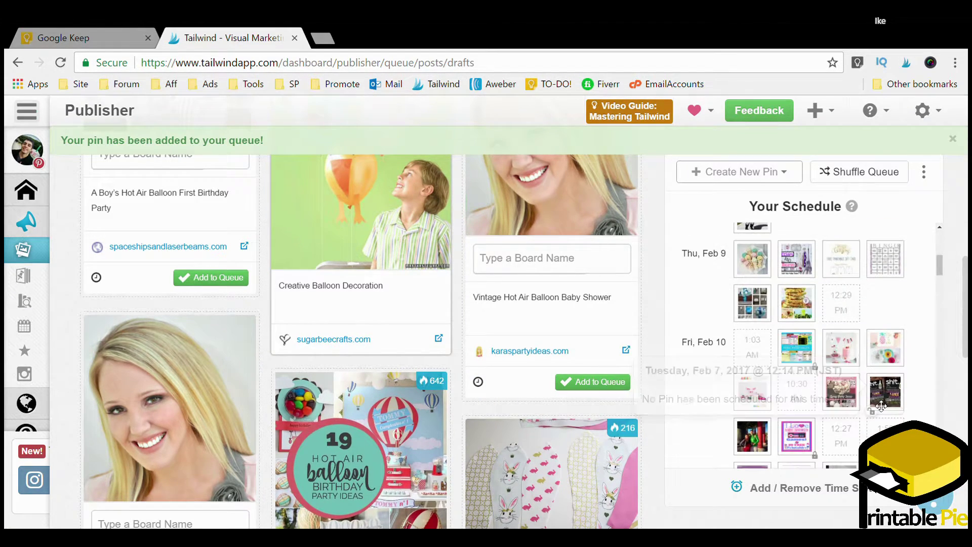
- Assign the Vintage dessert table pin to Baby Shower Themes + Idea… and queue it
scroll(855, 395, up, 10)
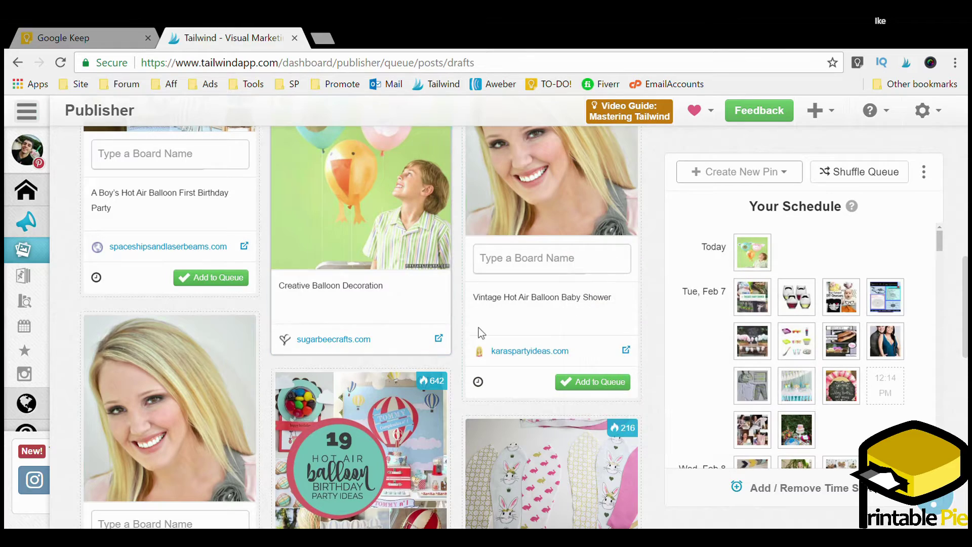
scroll(238, 299, up, 3)
scroll(238, 299, up, 3)
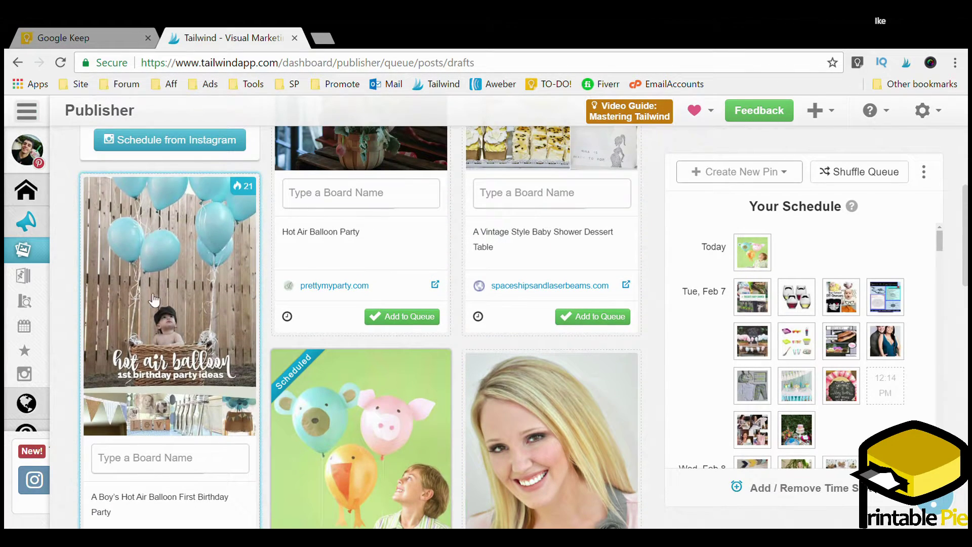
scroll(196, 301, down, 4)
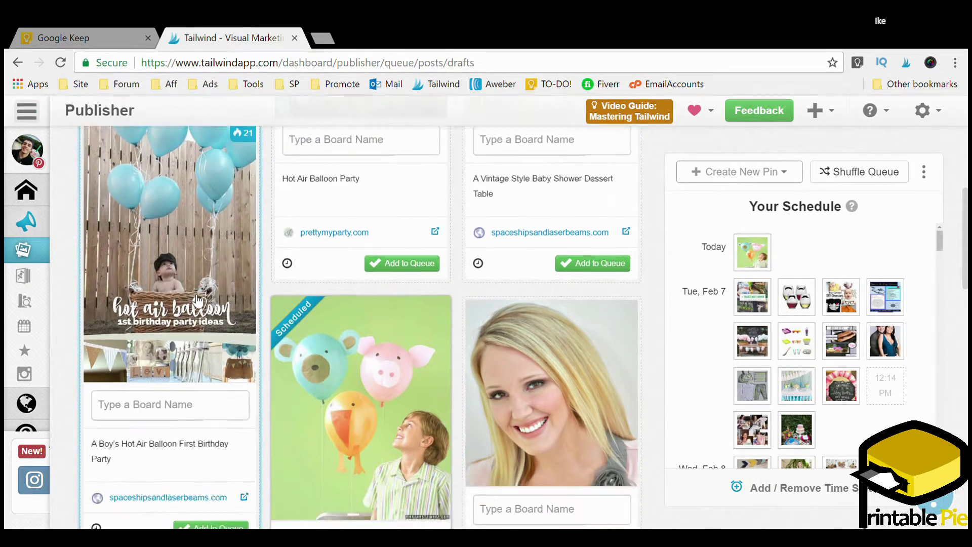
scroll(263, 303, up, 10)
scroll(375, 354, up, 1)
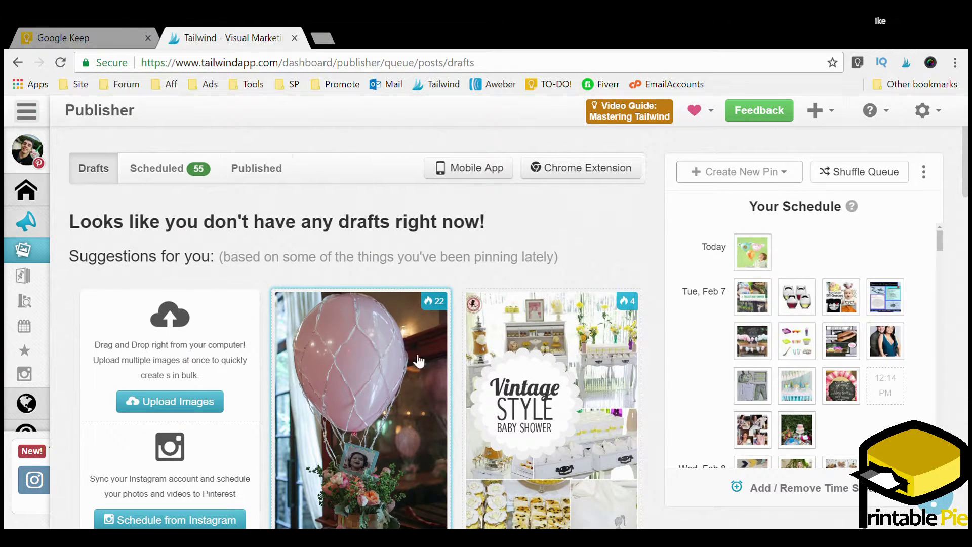
scroll(566, 359, down, 4)
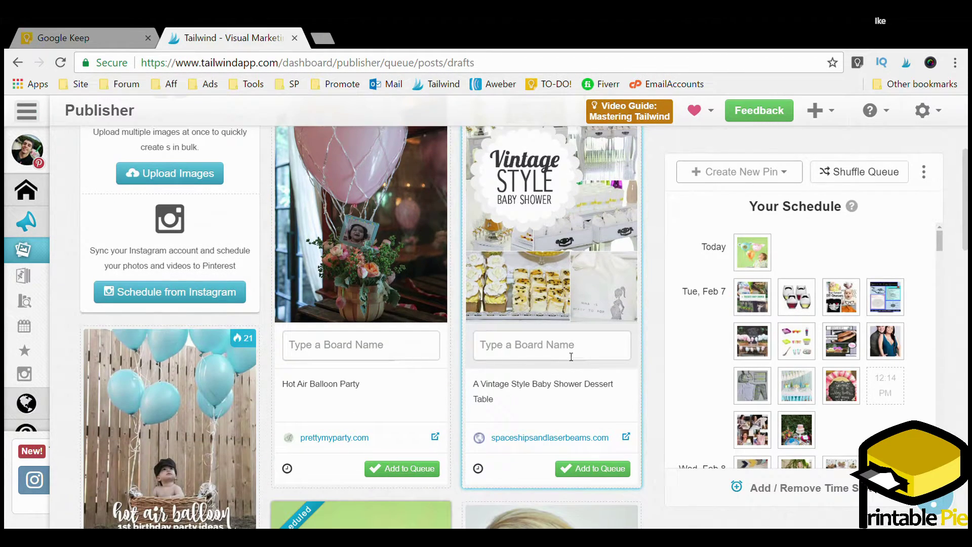
click(571, 353)
scroll(567, 433, down, 3)
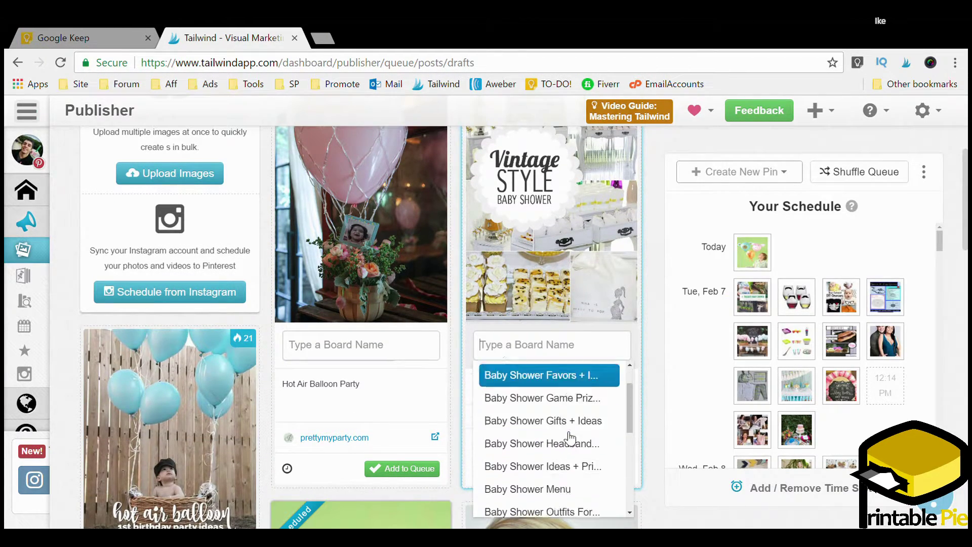
scroll(562, 416, down, 2)
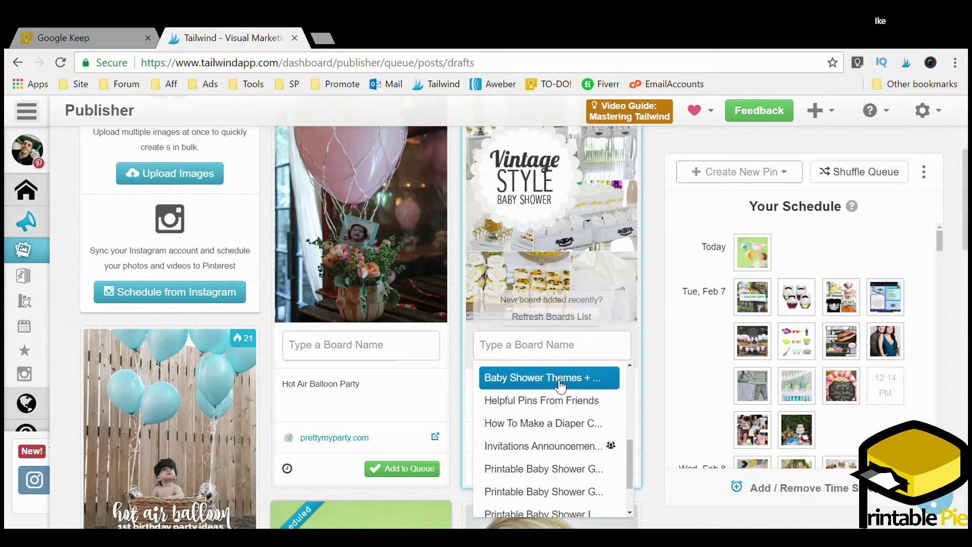
click(559, 379)
click(592, 488)
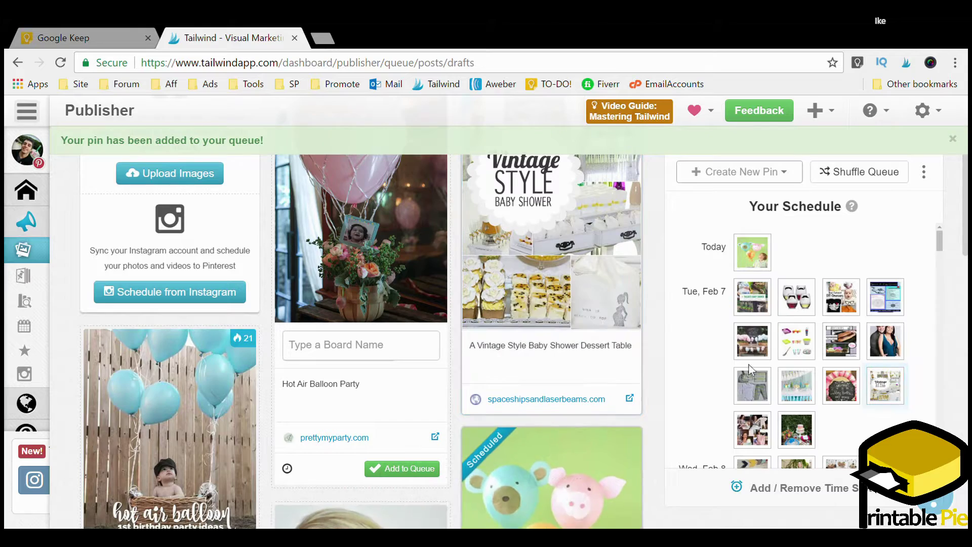
- Assign the sewing-pattern pin to Baby Shower Gifts + Ideas and queue it
scroll(455, 316, down, 15)
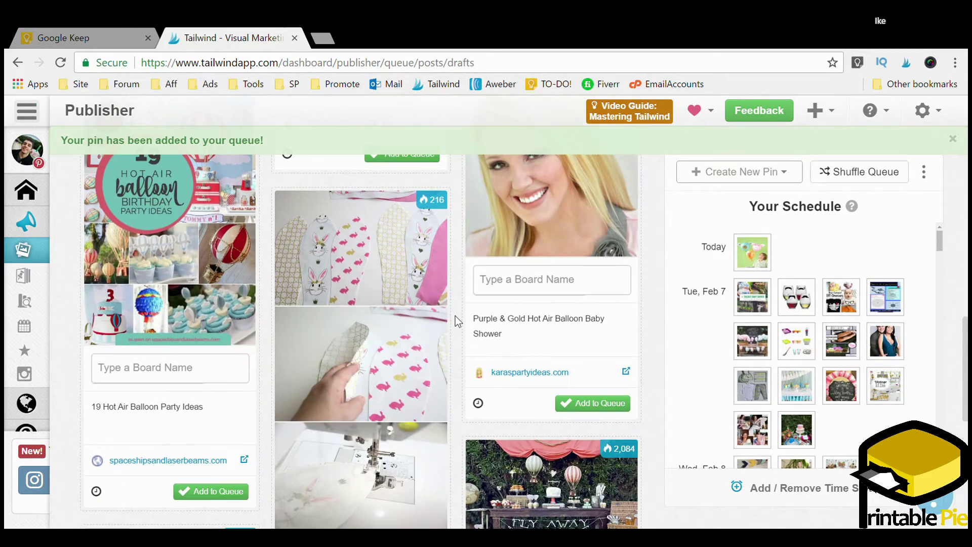
scroll(431, 329, down, 3)
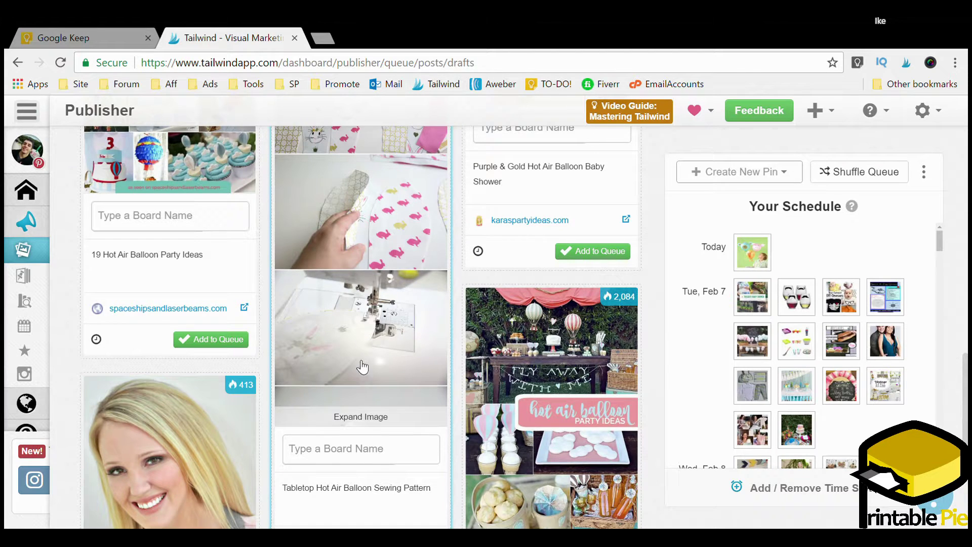
click(386, 450)
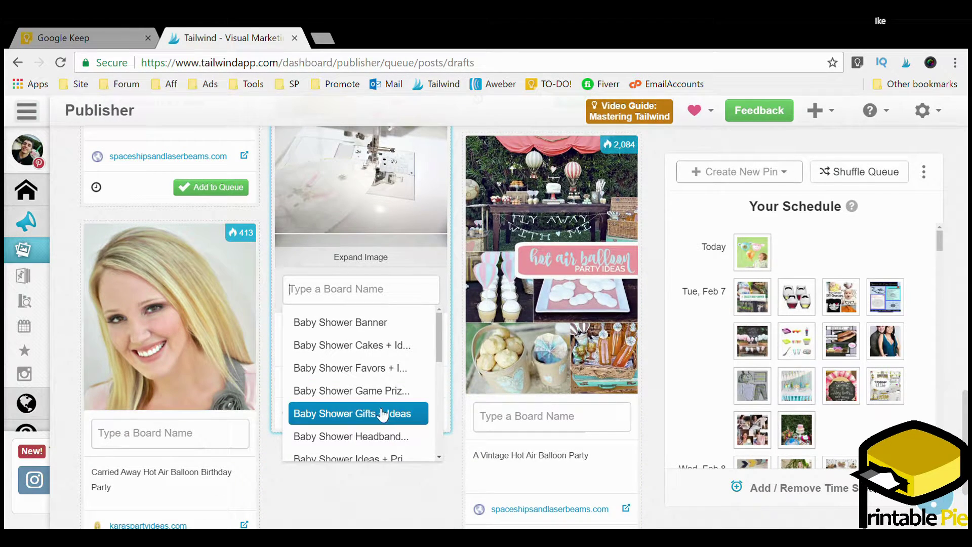
click(382, 411)
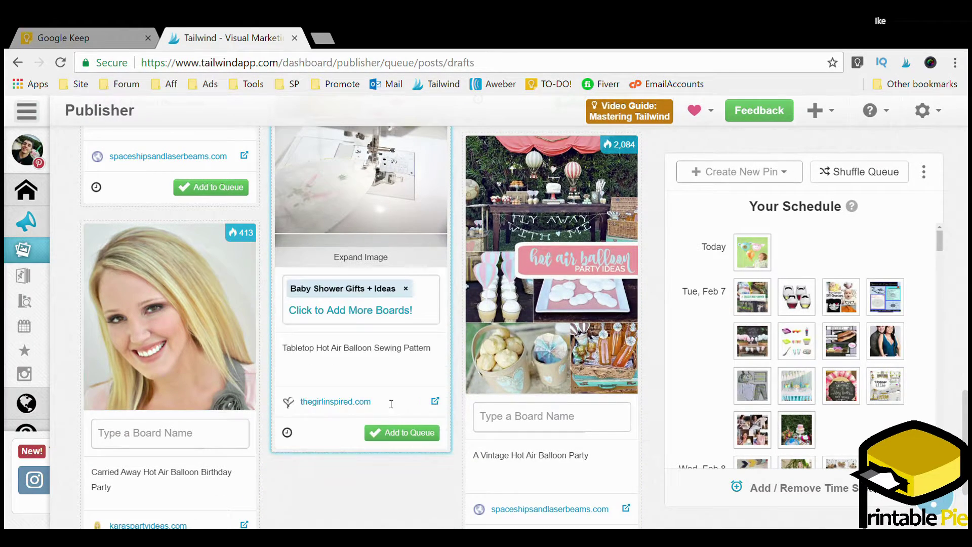
click(405, 433)
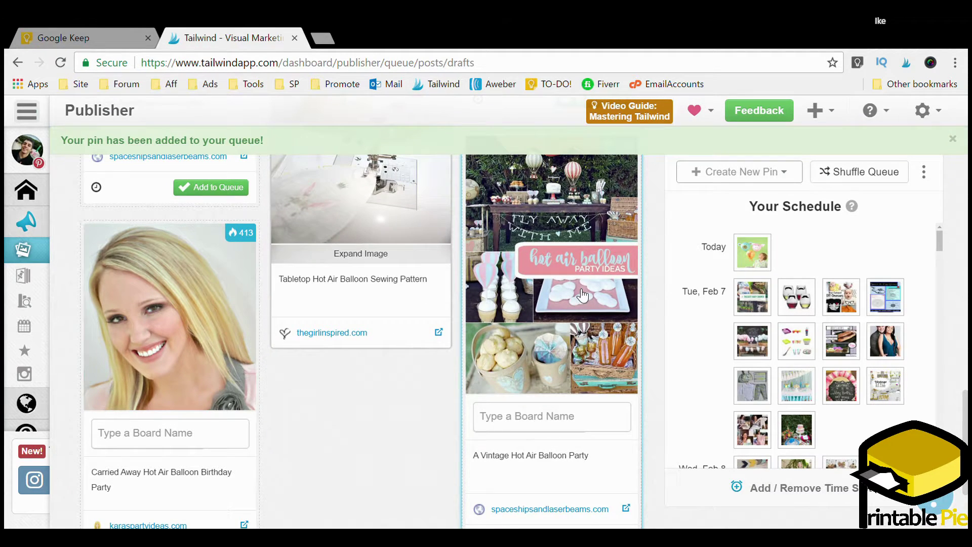
- Queue the hot air balloon party pin on Baby Shower Ideas, then load more suggestions
scroll(582, 309, down, 3)
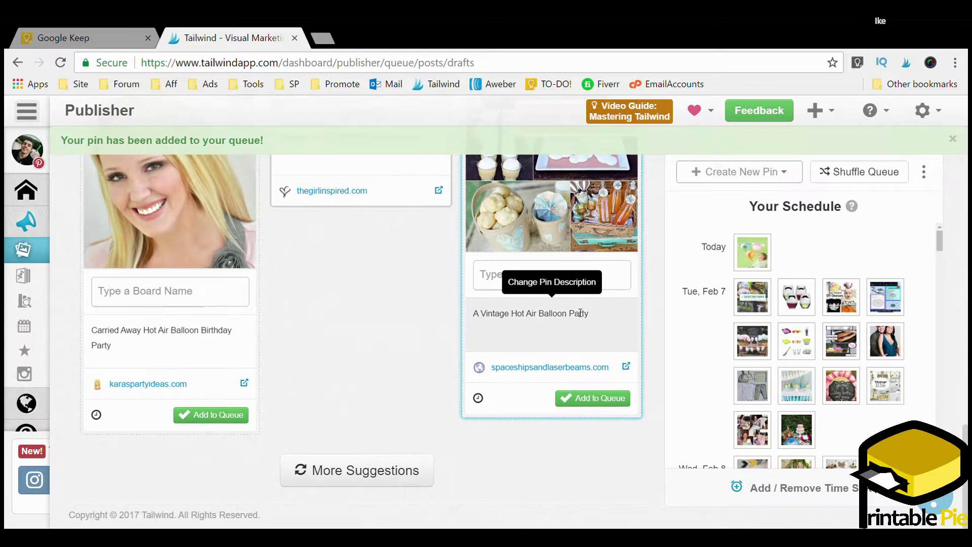
click(560, 277)
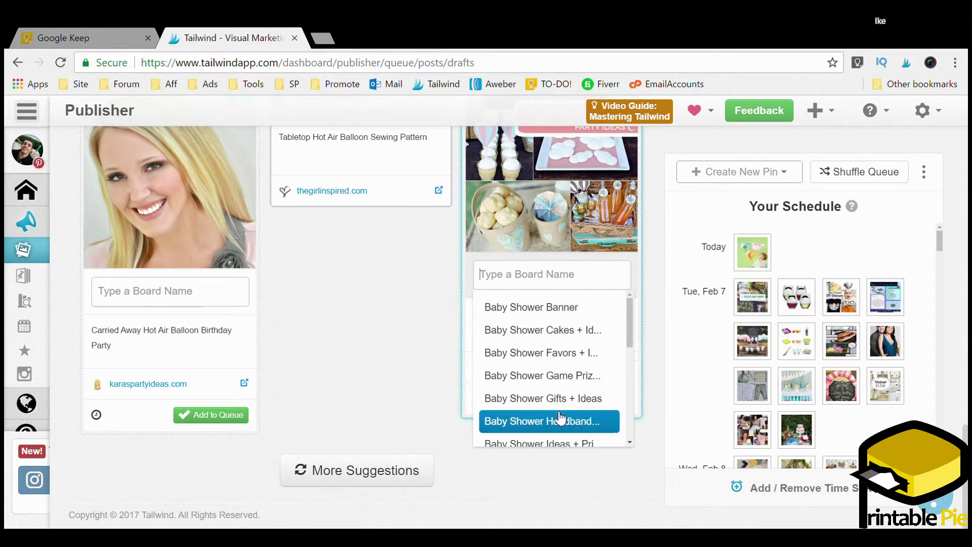
scroll(549, 386, down, 2)
click(571, 369)
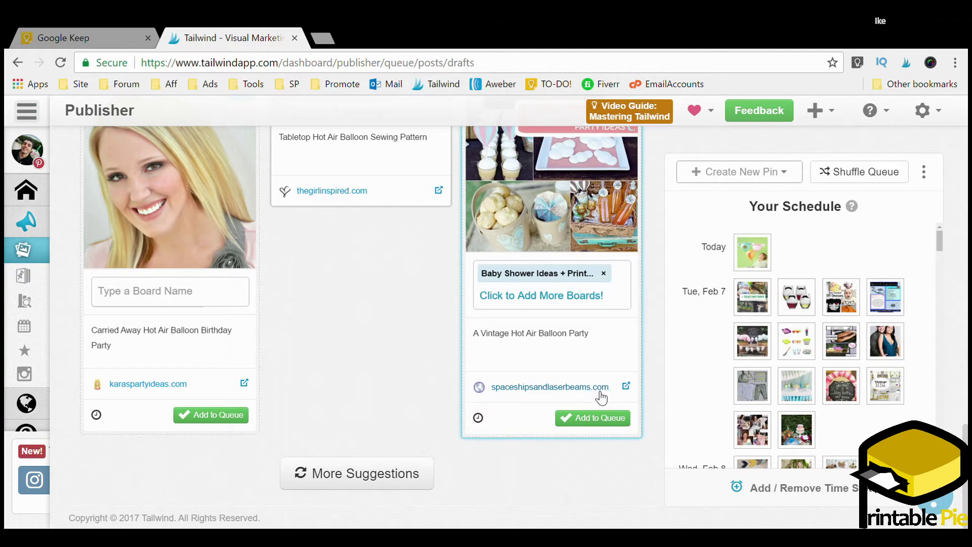
click(588, 418)
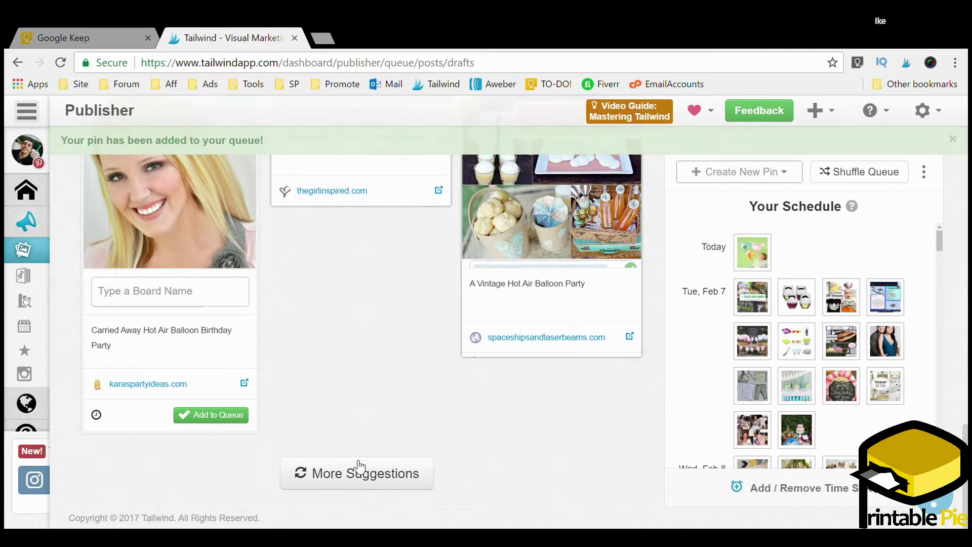
click(349, 472)
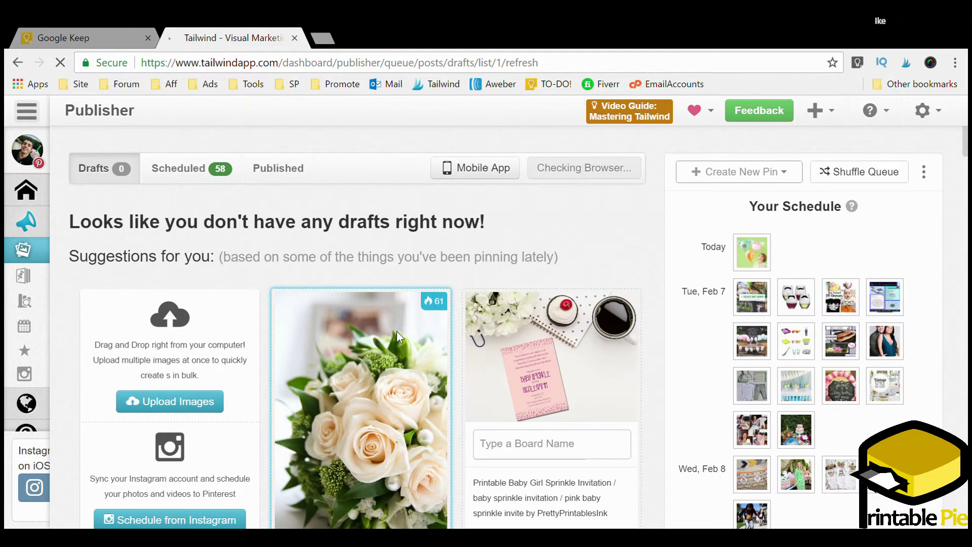
- Start choosing a board for the Baby Q Baby Shower Invitation suggestion
scroll(397, 332, down, 8)
scroll(365, 346, down, 2)
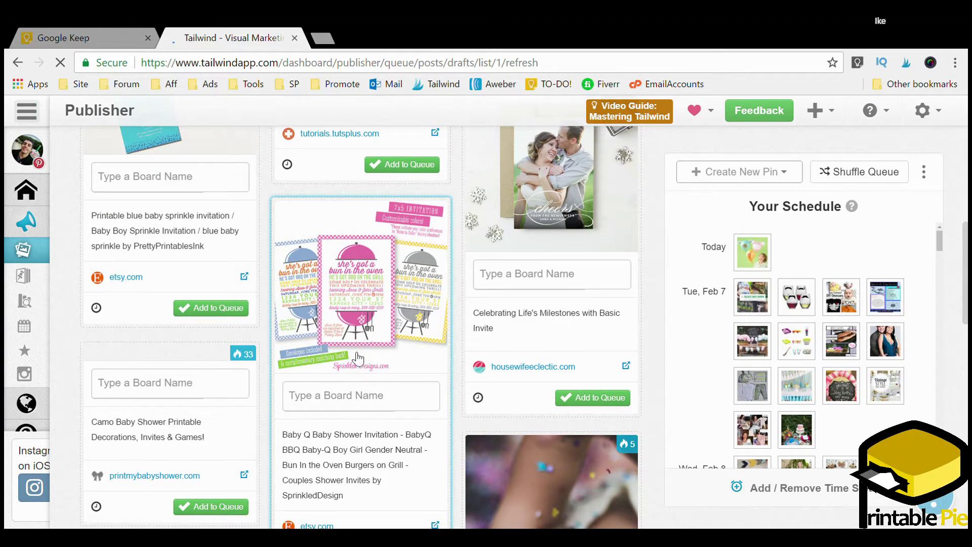
click(361, 396)
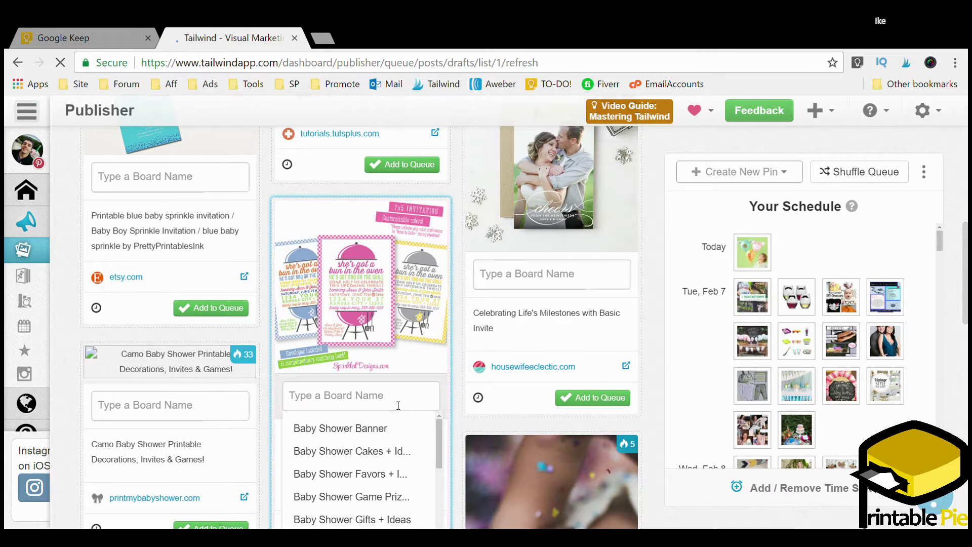